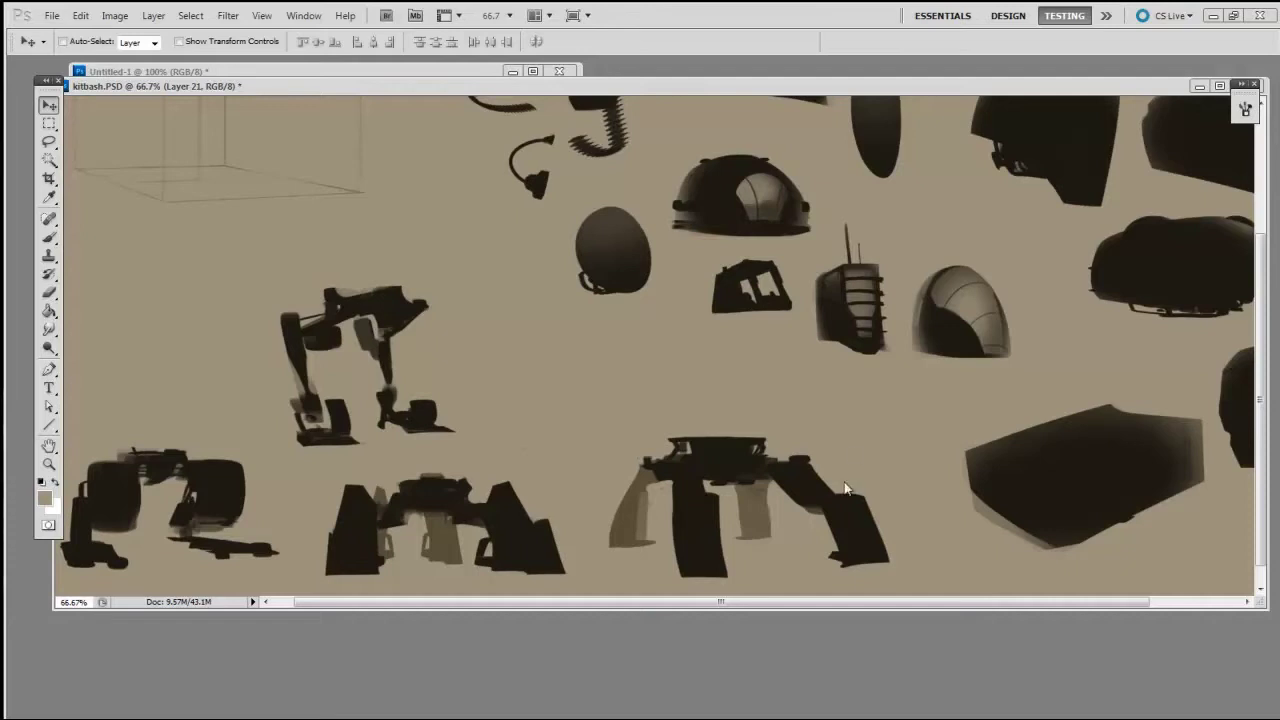
Step: Nudge the leg assemblies and large hull parts around on the kitbash sheet
left_click_drag(849, 458, 828, 447)
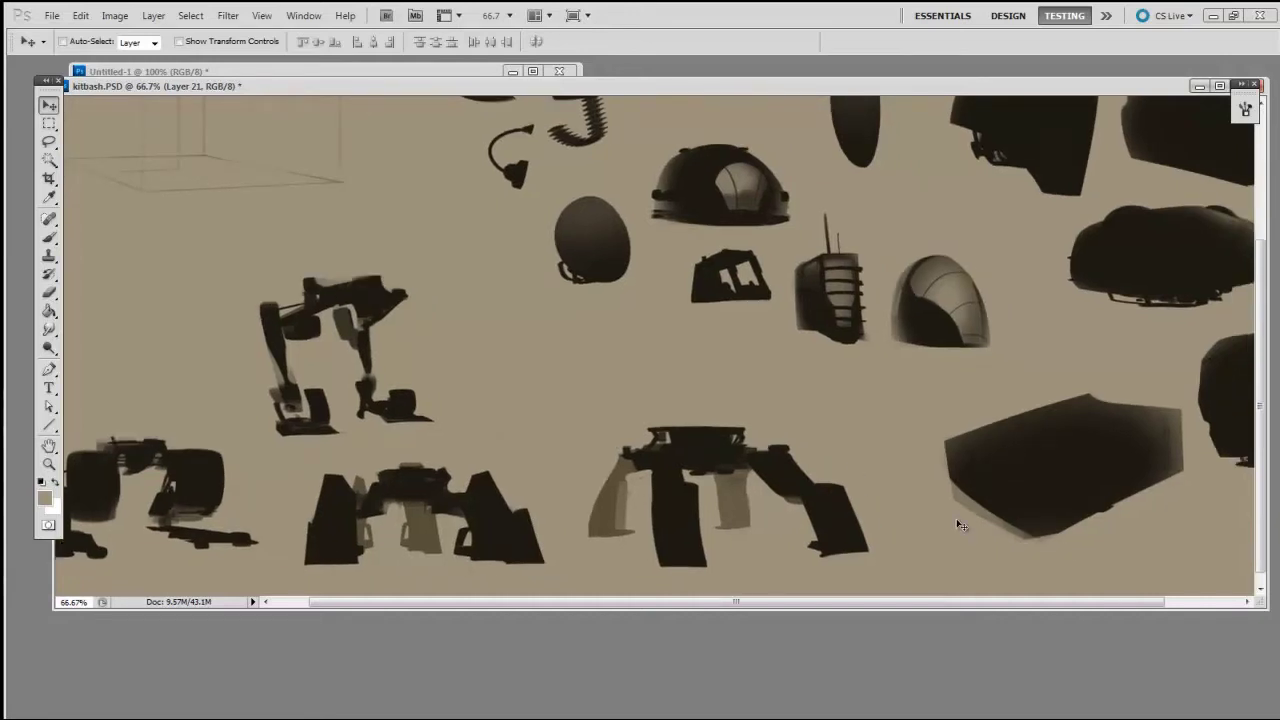
left_click_drag(835, 430, 880, 410)
left_click_drag(762, 449, 768, 438)
left_click_drag(1100, 406, 1035, 518)
left_click_drag(720, 287, 725, 282)
left_click_drag(1008, 448, 766, 461)
left_click_drag(1103, 353, 1112, 361)
left_click_drag(962, 300, 1038, 384)
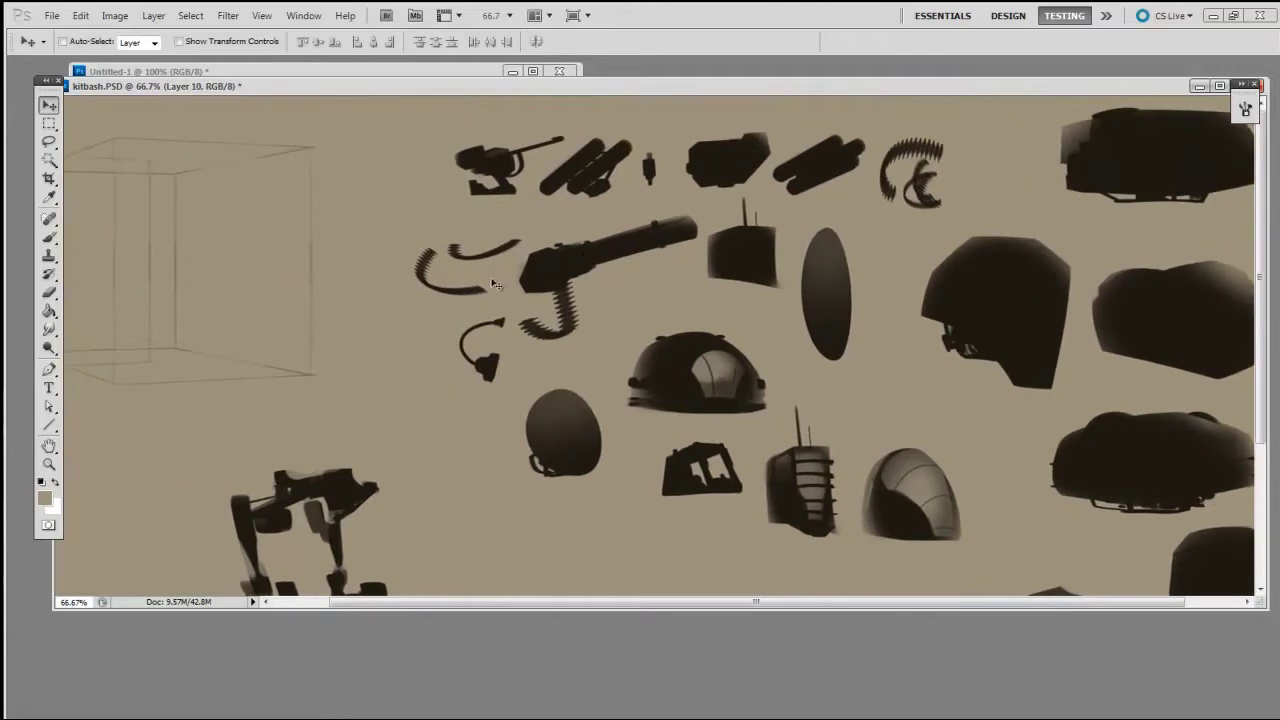
Step: Nudge the loose ammo belt, small turret and long cannon on the kitbash sheet, and select the ribbed curved belt's layer
left_click_drag(456, 291, 440, 294)
left_click_drag(500, 167, 484, 163)
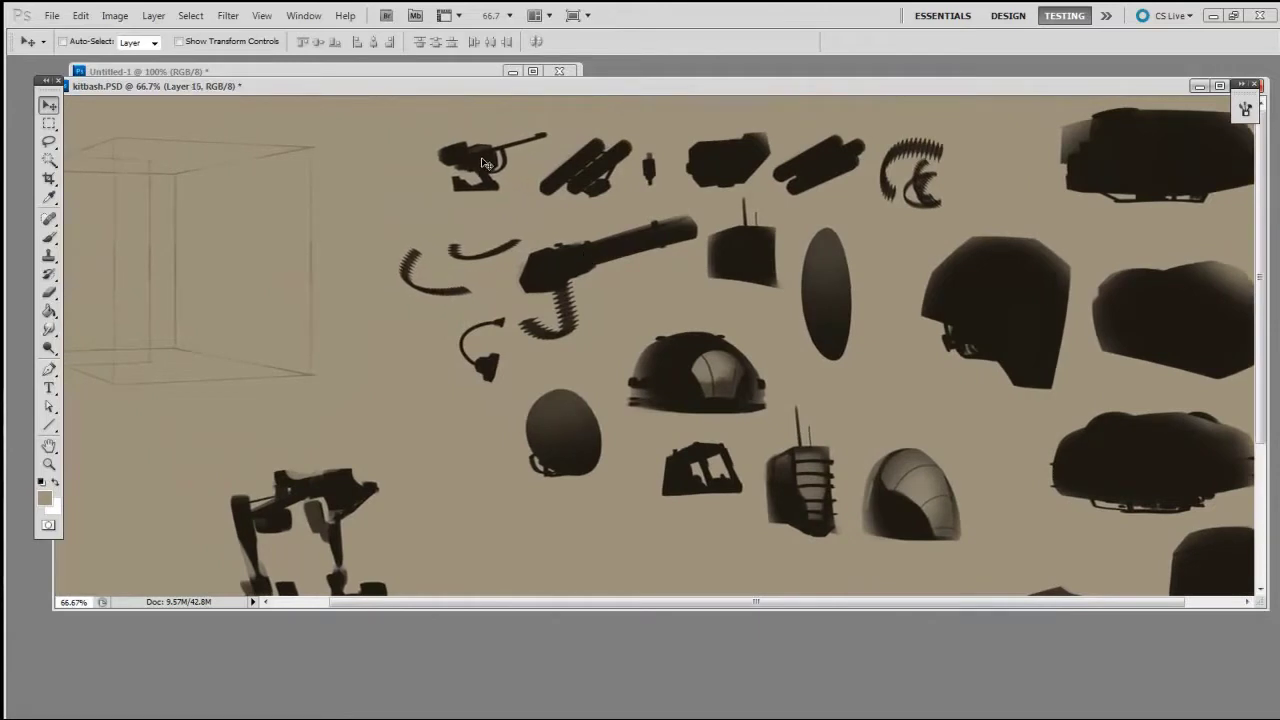
left_click_drag(645, 243, 639, 251)
left_click(918, 150, "ctrl")
scroll(972, 530, "right", 2)
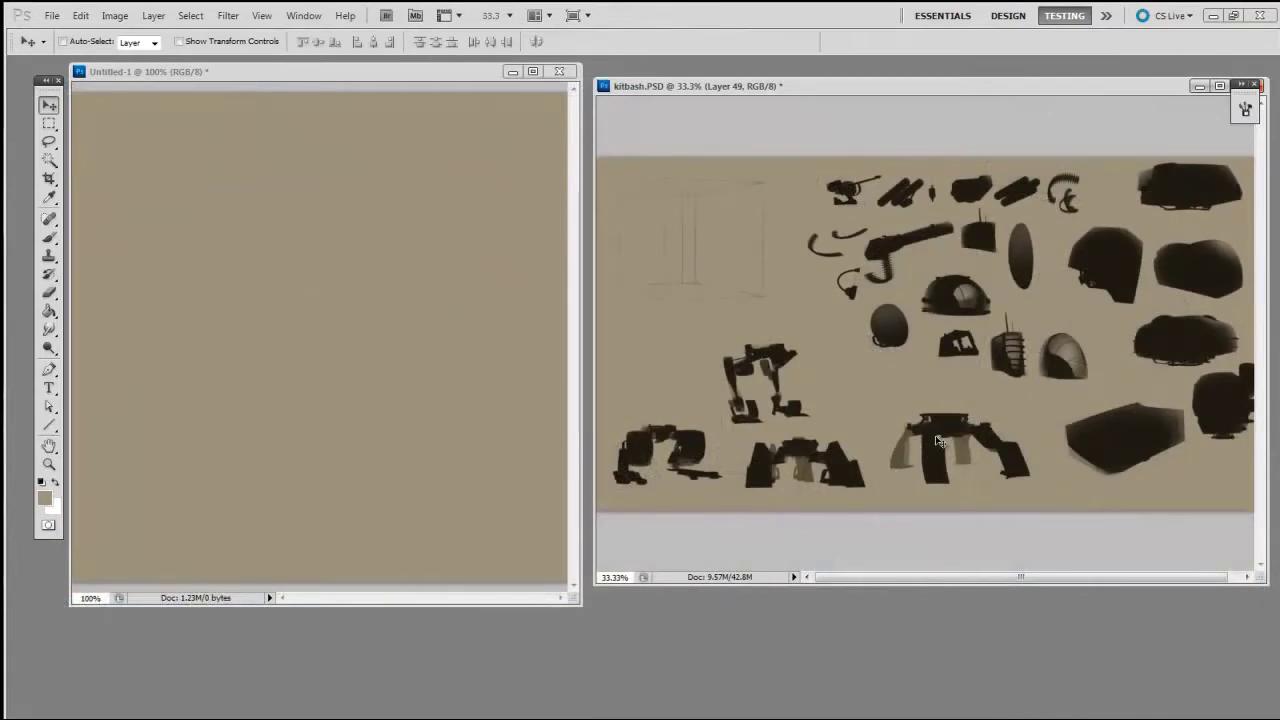
Step: Shift the four-legged base, helmet-shaped hull and dome cockpit slightly on the kitbash sheet
left_click_drag(934, 448, 928, 440)
left_click_drag(1100, 257, 1088, 260)
left_click_drag(940, 300, 936, 300)
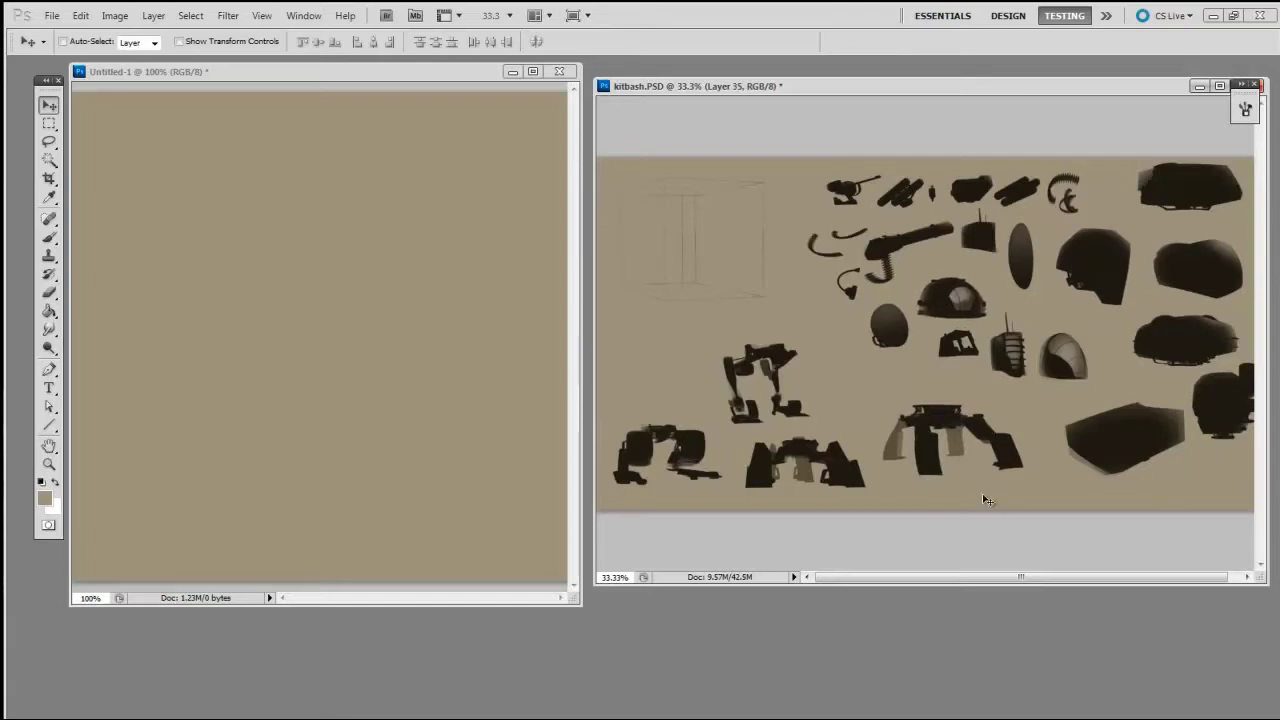
key("ctrl+z")
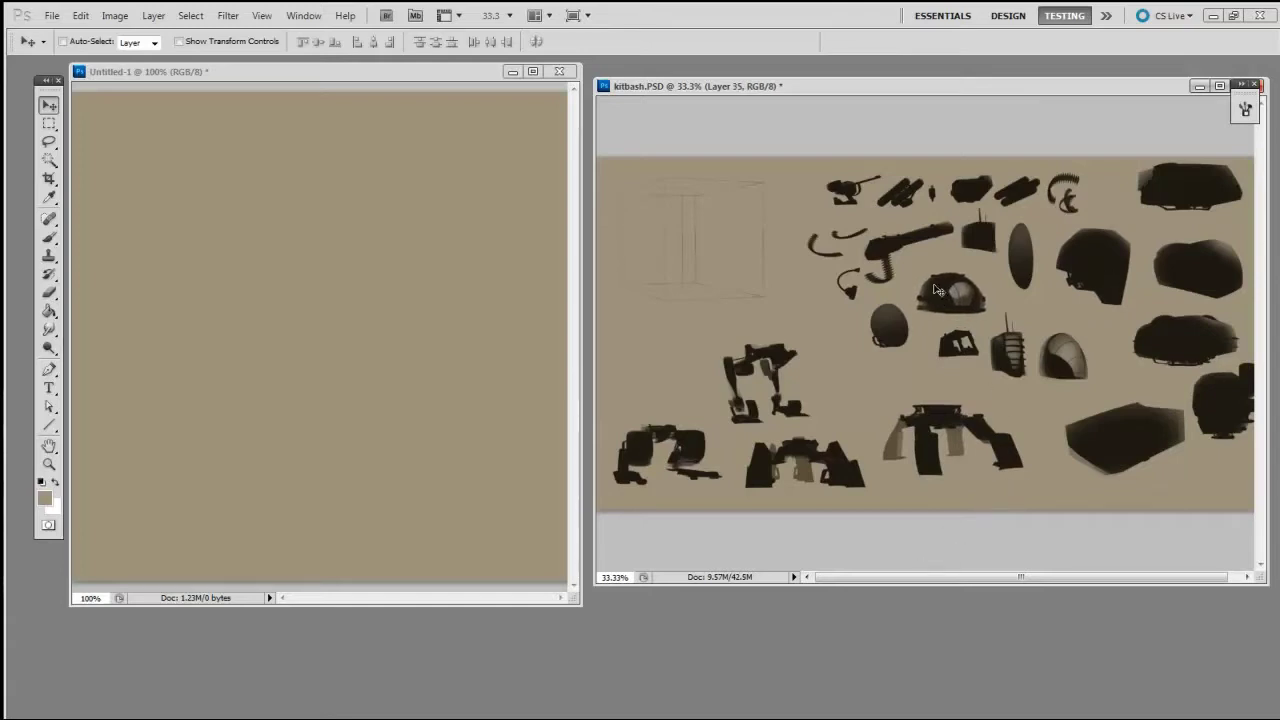
left_click_drag(950, 308, 950, 304)
left_click_drag(1100, 271, 1103, 272)
left_click_drag(1188, 270, 1187, 268)
Step: Copy the four-legged base into Untitled-1 and transform it to about 89% width and 114% height in the canvas's lower half
left_click_drag(1015, 462, 508, 342)
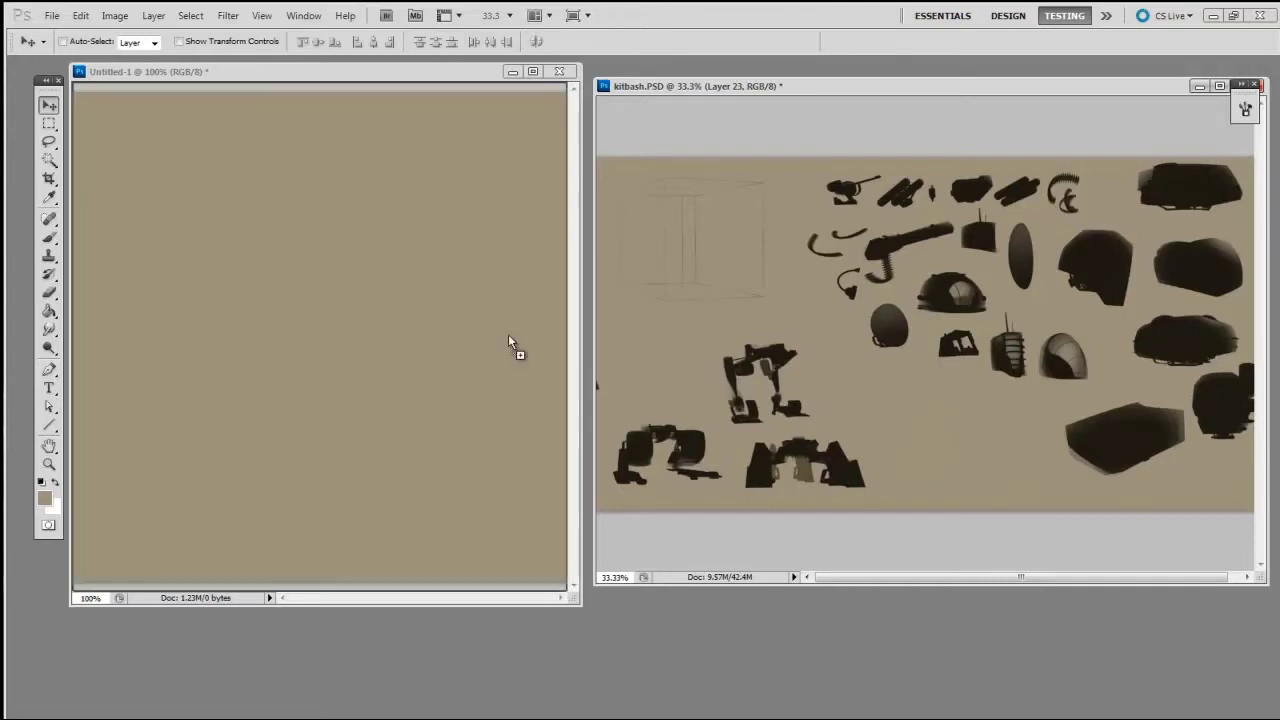
left_click_drag(268, 356, 269, 357)
left_click_drag(188, 300, 392, 365)
key("ctrl+t")
left_click_drag(530, 316, 495, 257)
left_click_drag(452, 312, 467, 325)
left_click_drag(513, 274, 492, 304)
mouse_move(459, 361)
left_mouse_down()
mouse_move(467, 388)
mouse_move(471, 357)
mouse_move(473, 376)
left_mouse_up()
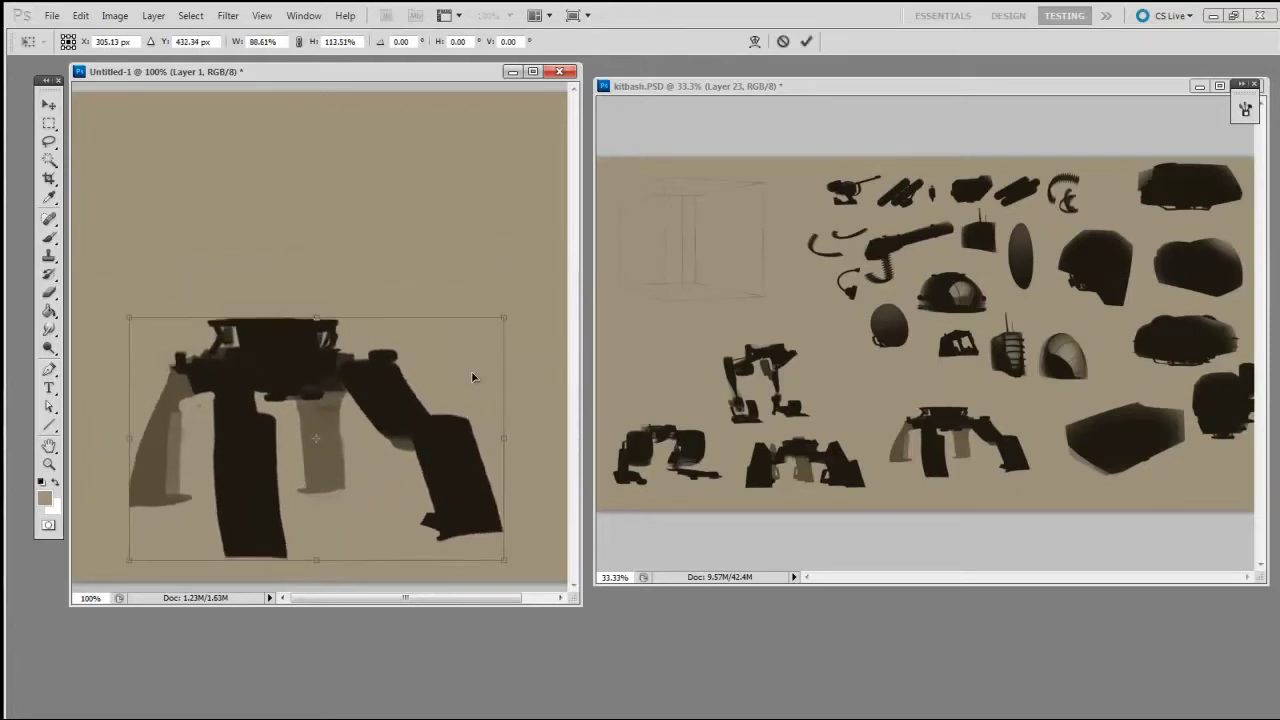
key("Return")
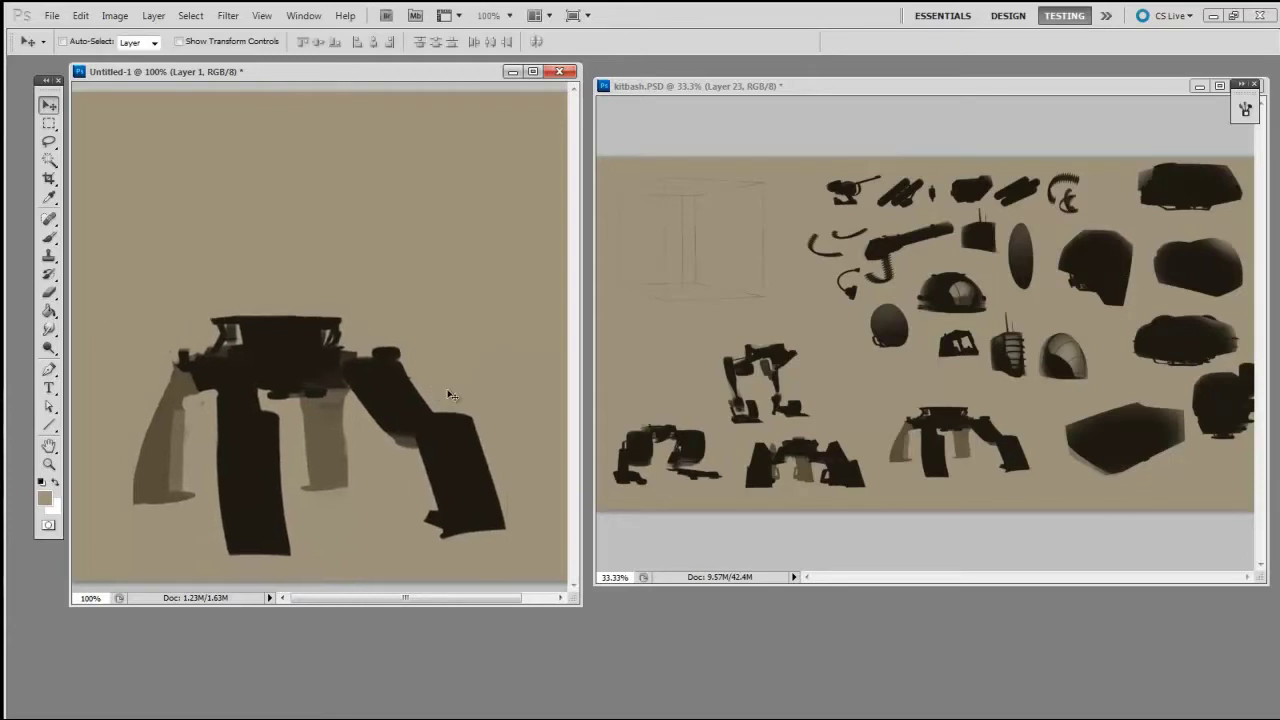
Step: Copy the wide bumpy hull onto the four-legged base and scale it to about 91% width and 95% height
left_click(1108, 400)
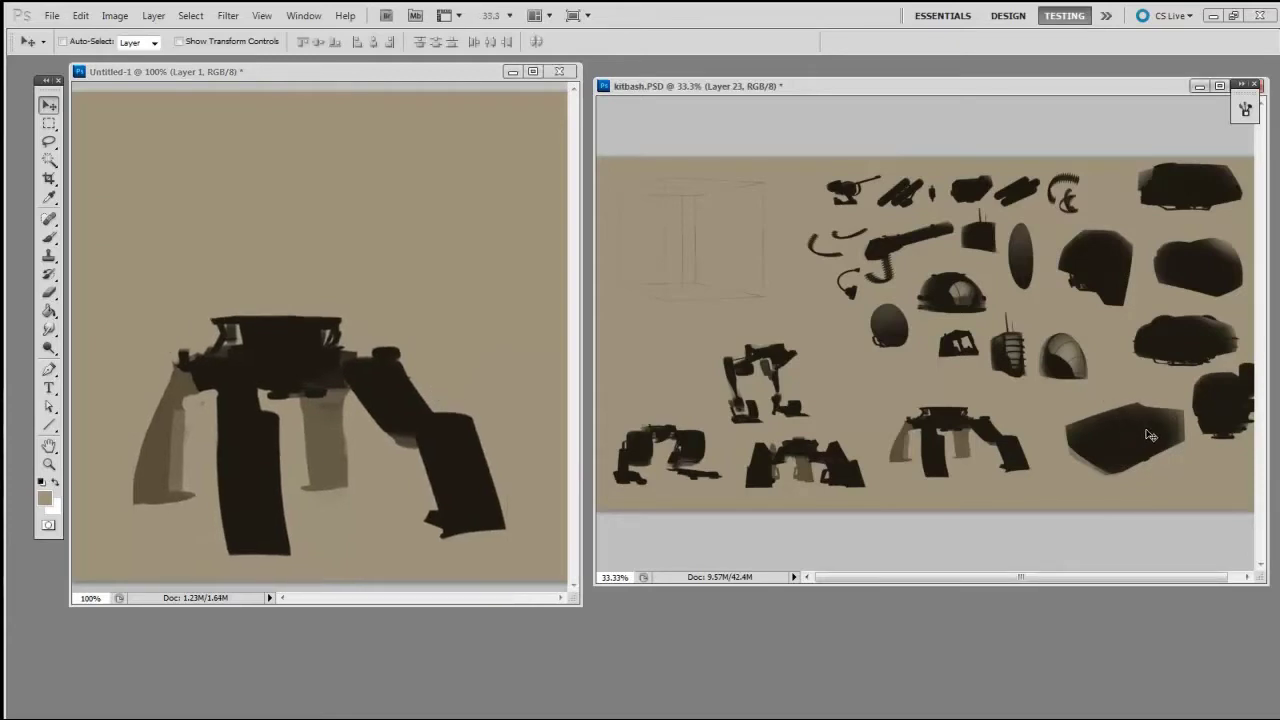
left_click_drag(1187, 316, 454, 277)
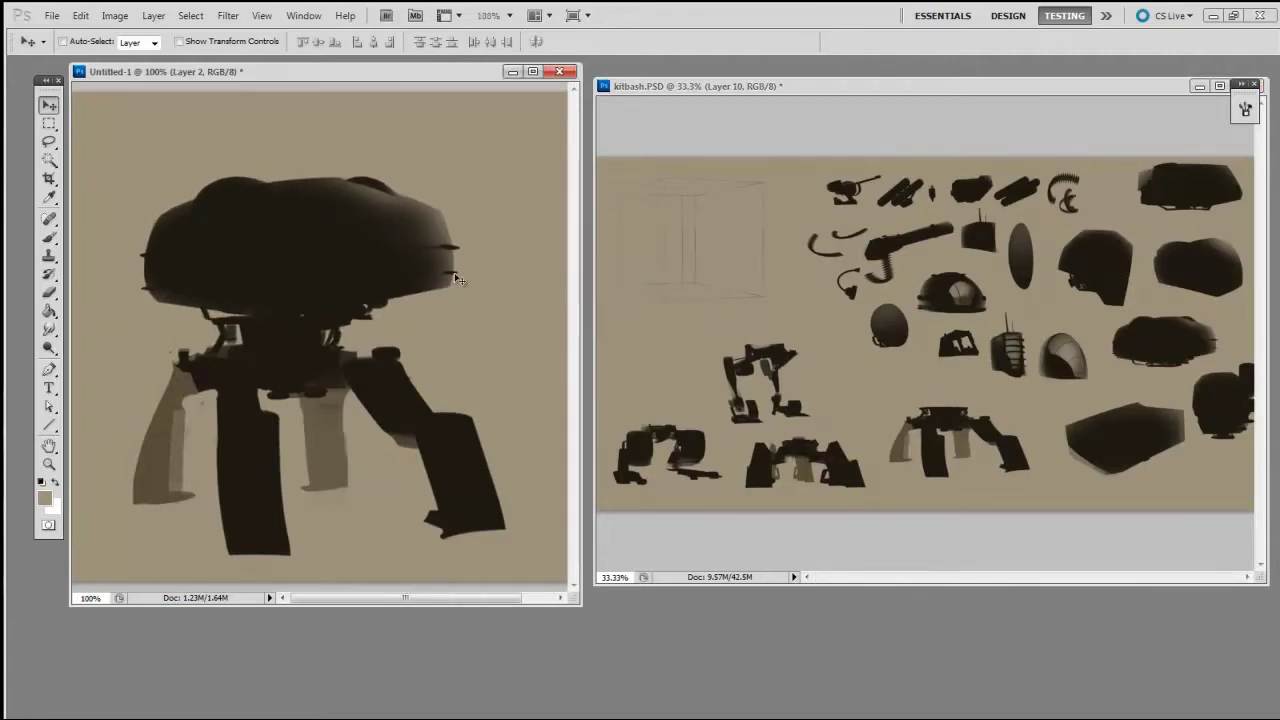
key("ctrl+t")
left_click_drag(461, 107, 408, 82)
left_click_drag(373, 127, 384, 119)
left_click_drag(420, 329, 417, 297)
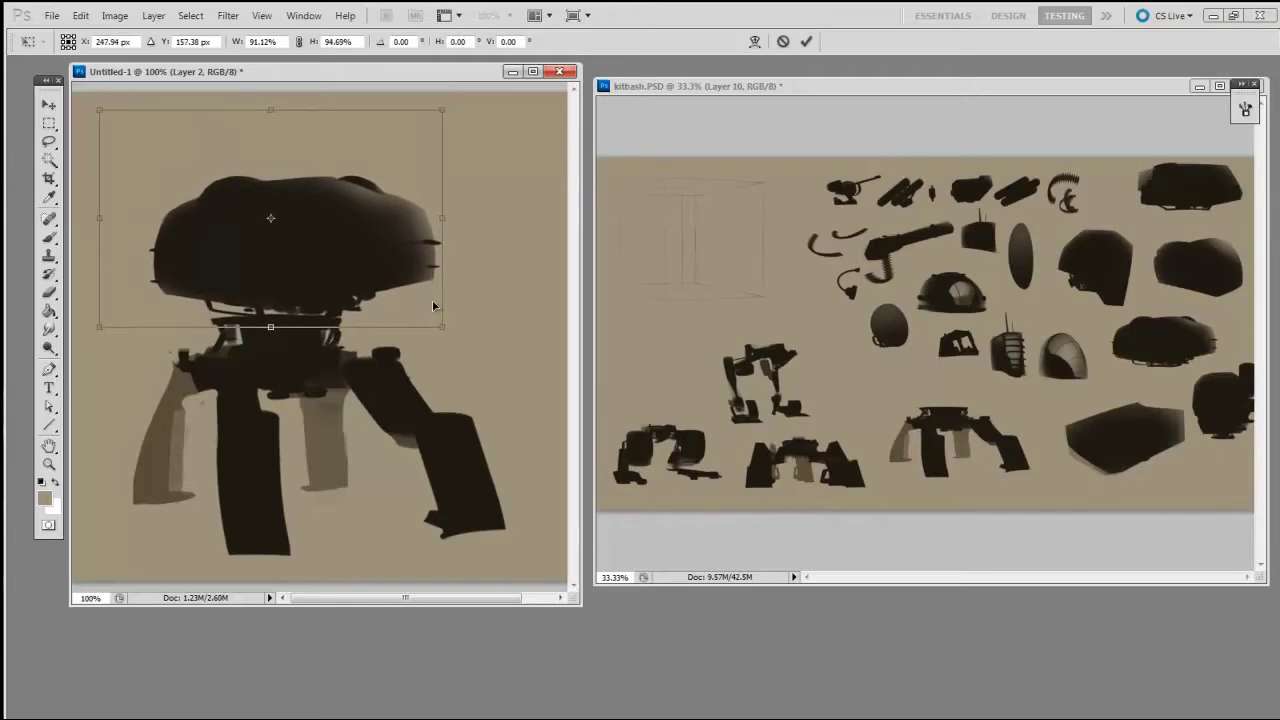
key("Return")
left_click_drag(437, 401, 429, 403)
left_click_drag(396, 276, 402, 286)
Step: Copy the egg-shaped pod above the hull, turning it sideways and stretching it into a flat oval dish
left_click(788, 428)
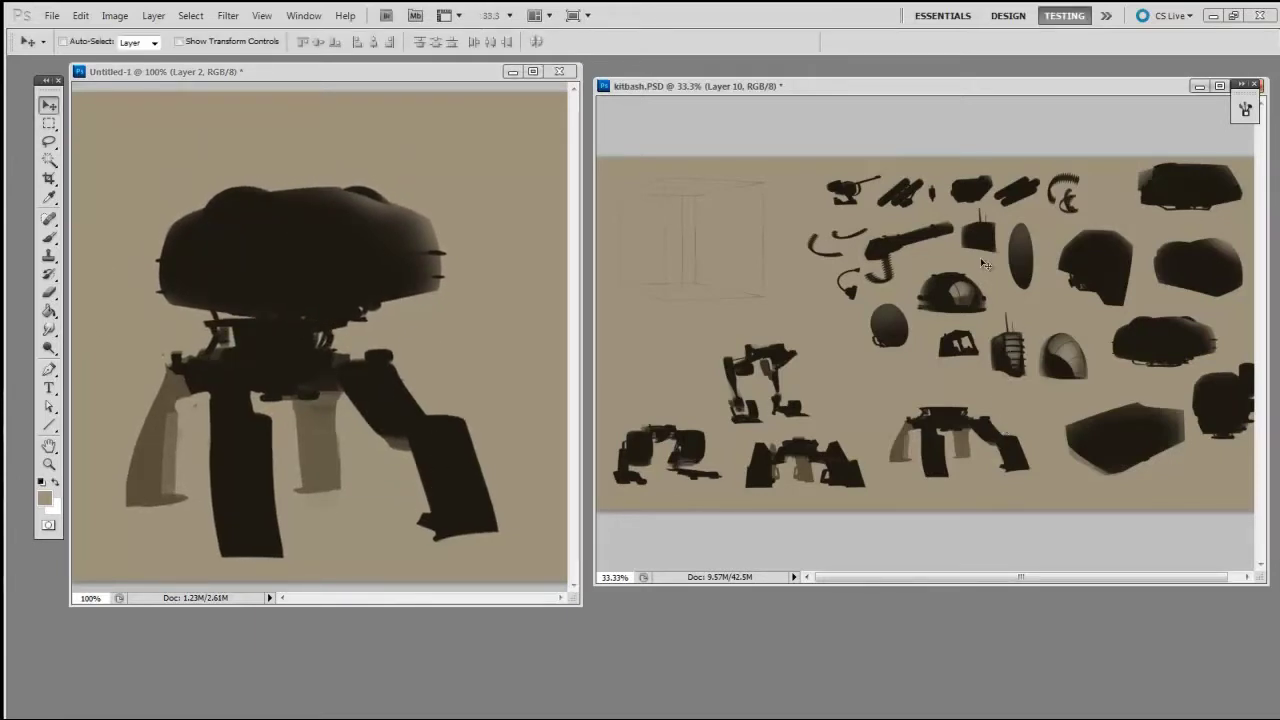
left_click_drag(900, 333, 324, 208)
key("ctrl+t")
left_click_drag(196, 238, 319, 215)
left_click_drag(414, 230, 421, 214)
left_click_drag(310, 165, 353, 168)
left_click_drag(420, 183, 424, 156)
left_click_drag(338, 168, 336, 186)
key("Return")
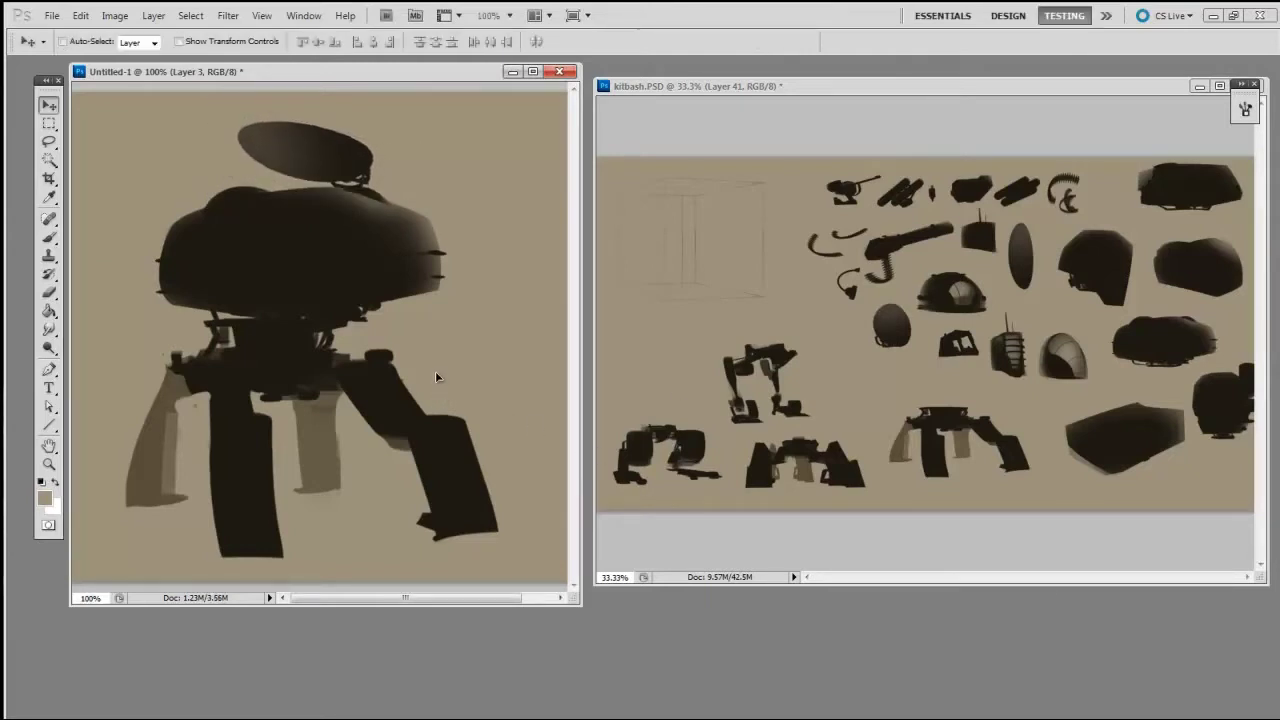
Step: Mirror the oval dish horizontally so its bracket faces left, tilt it slightly and nudge it into place
key("ctrl+t")
right_click(435, 371)
left_click(422, 377)
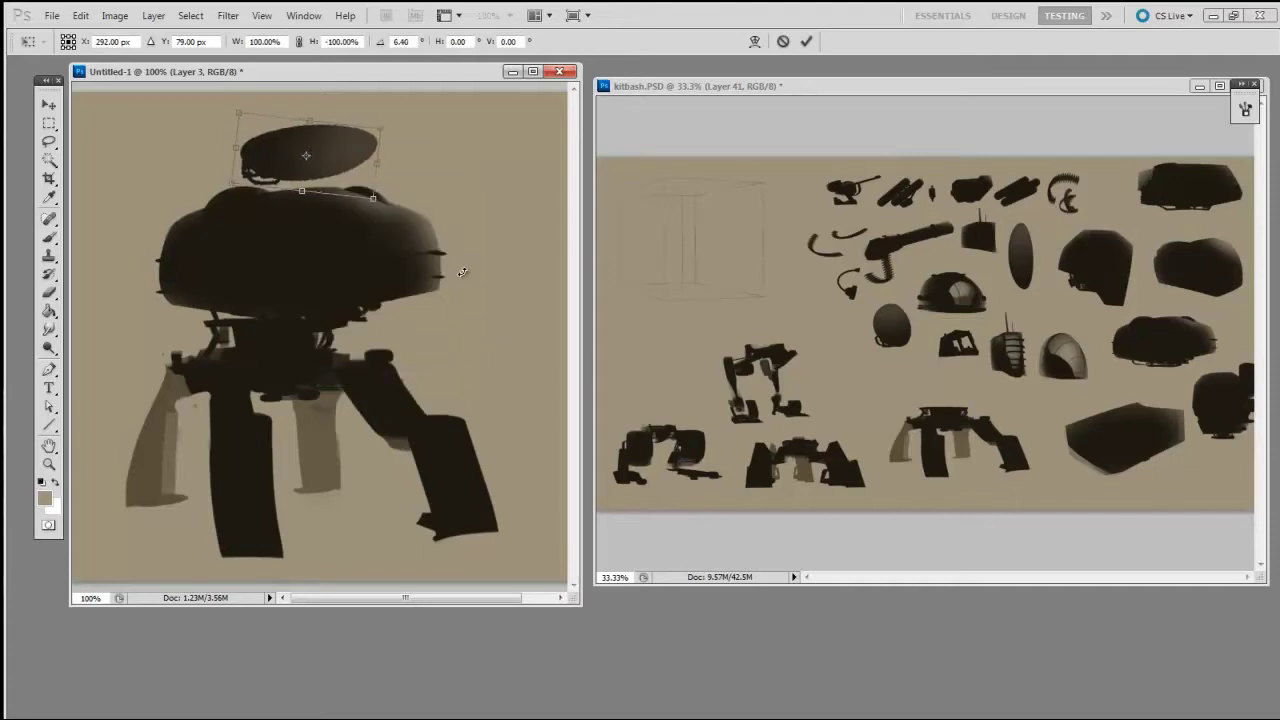
key("Return")
left_click_drag(453, 401, 451, 394)
Step: Copy the curved cable part into Untitled-1 so it links the dish to the hull's upper left
left_click(826, 379)
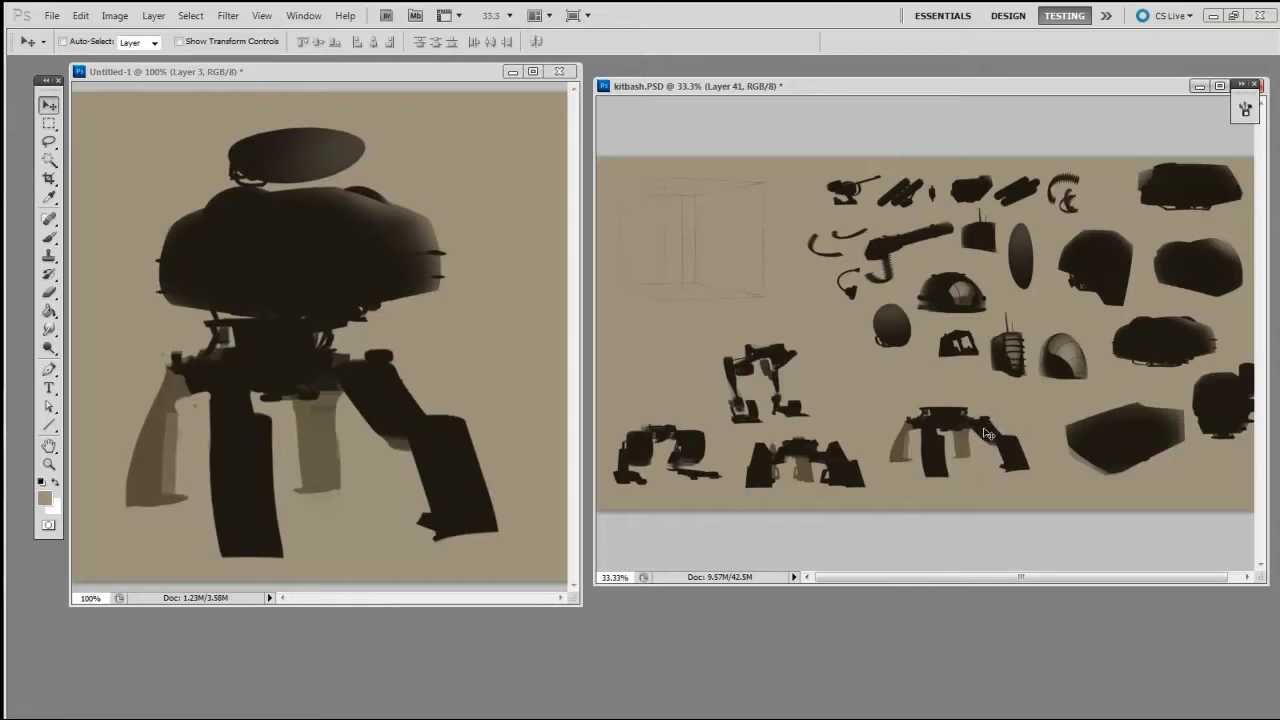
left_click_drag(850, 297, 294, 314)
Step: Copy the box with antennas onto the hull's upper right, narrow it and nudge it into place
left_click(951, 421)
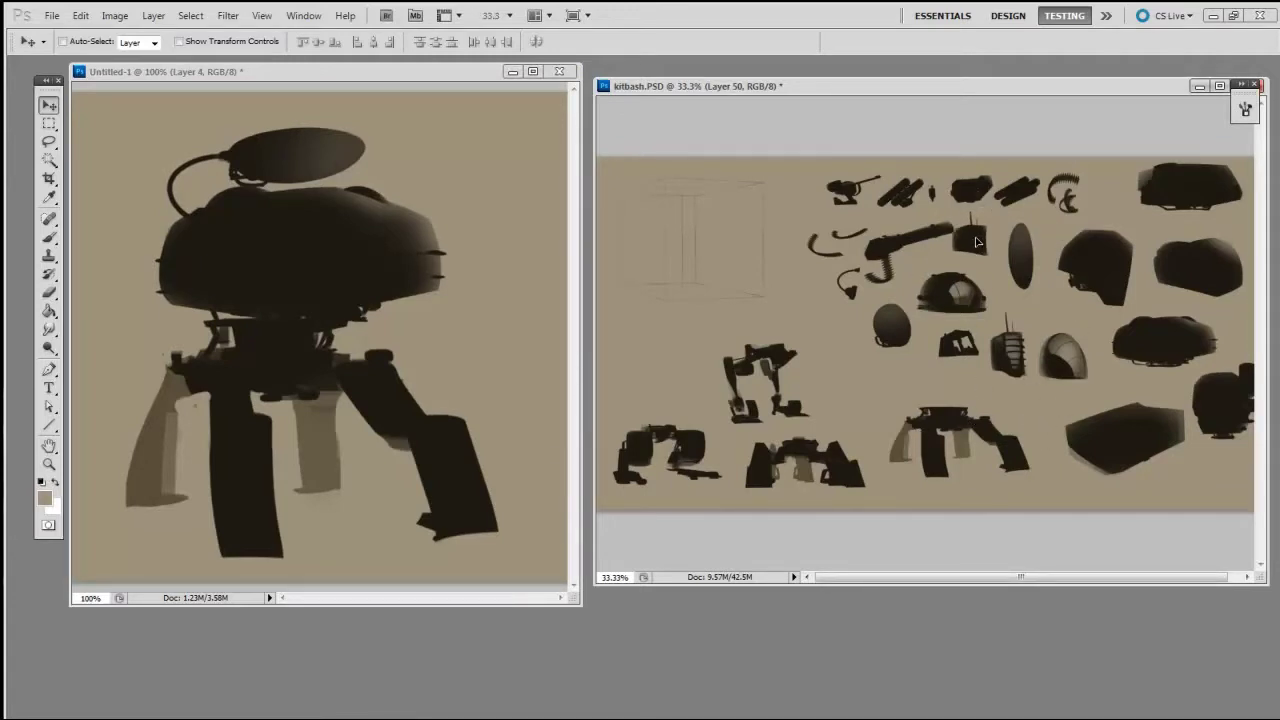
left_click_drag(930, 238, 491, 286)
key("ctrl+t")
left_click_drag(456, 132, 420, 148)
key("Return")
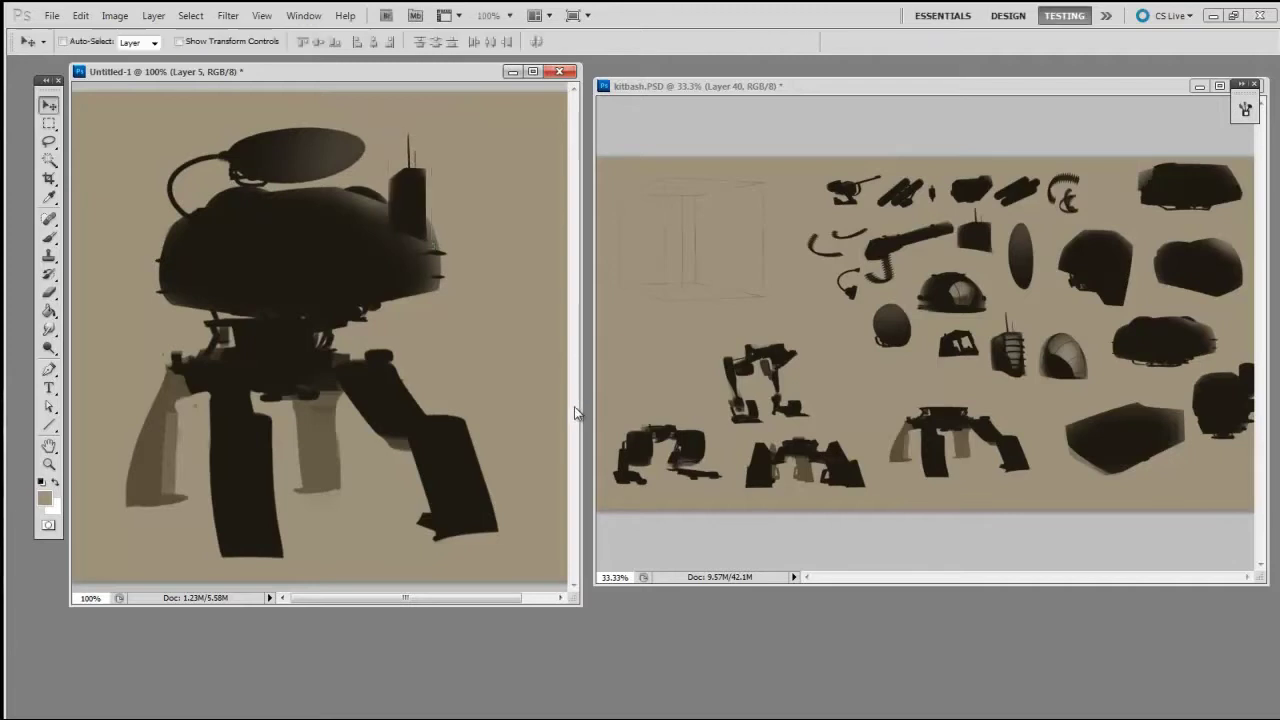
left_click_drag(443, 232, 460, 223)
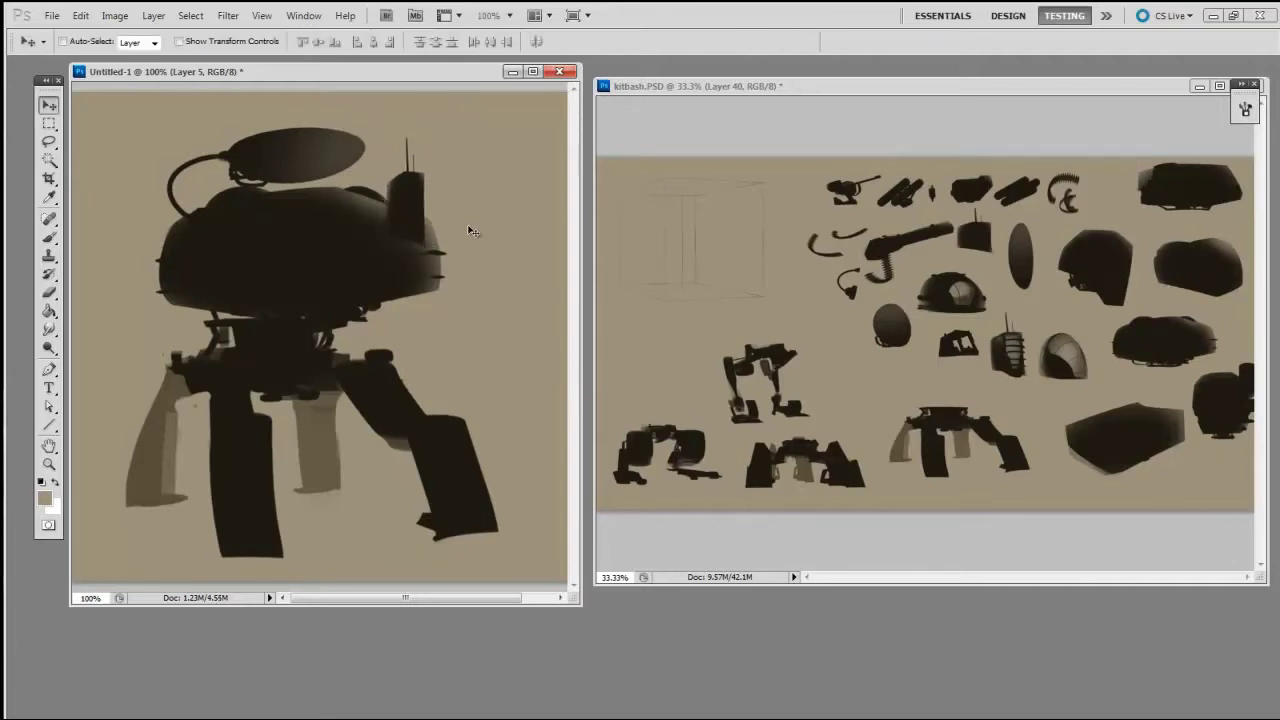
Step: Squash the antenna box into a short block and seat it at the hull's upper right edge
key("ctrl+t")
left_click_drag(439, 131, 488, 197)
key("Return")
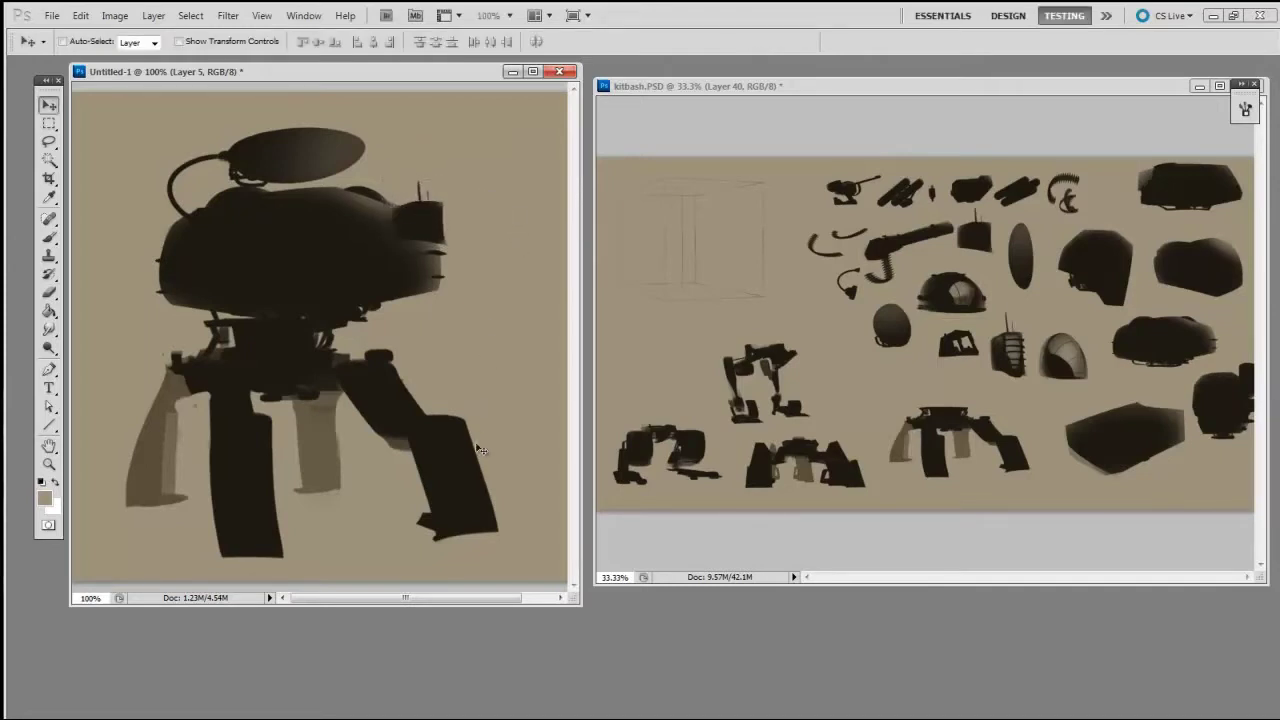
left_click_drag(471, 366, 467, 390)
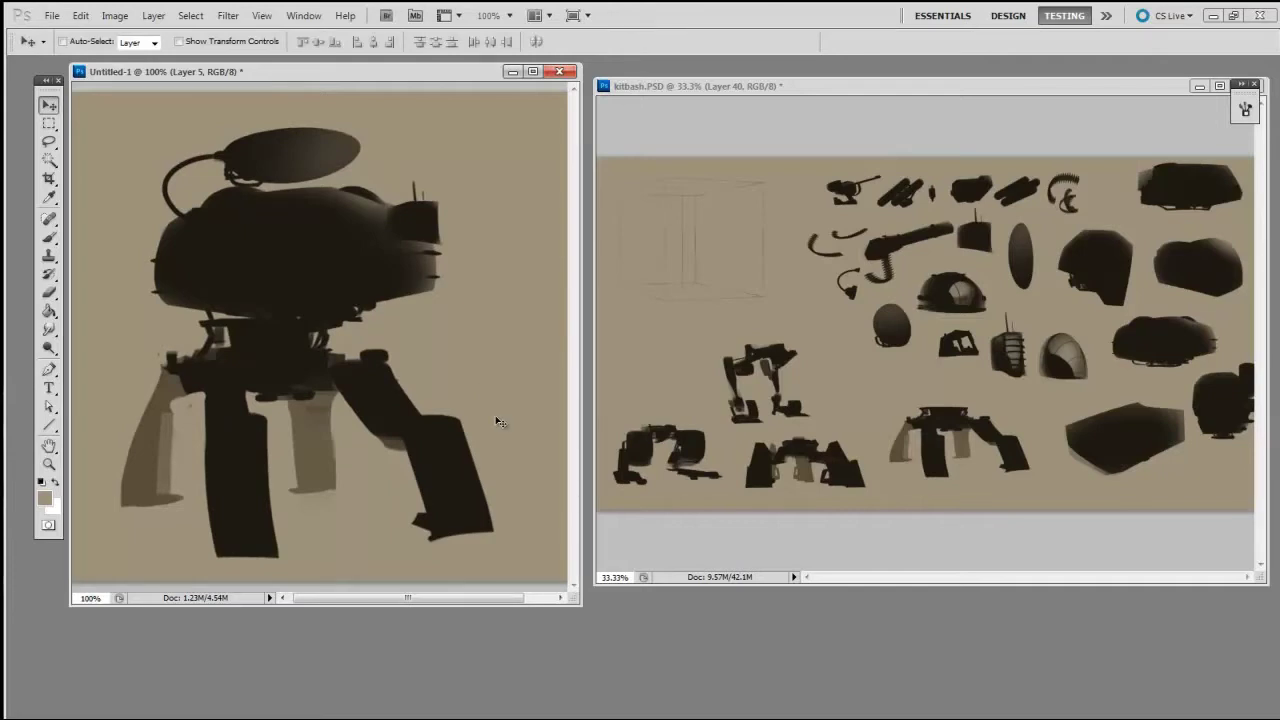
Step: Delete the five mech part layers from Untitled-1, leaving only the background
key("Right")
key("Right")
key("Right")
key("Right")
key("Right")
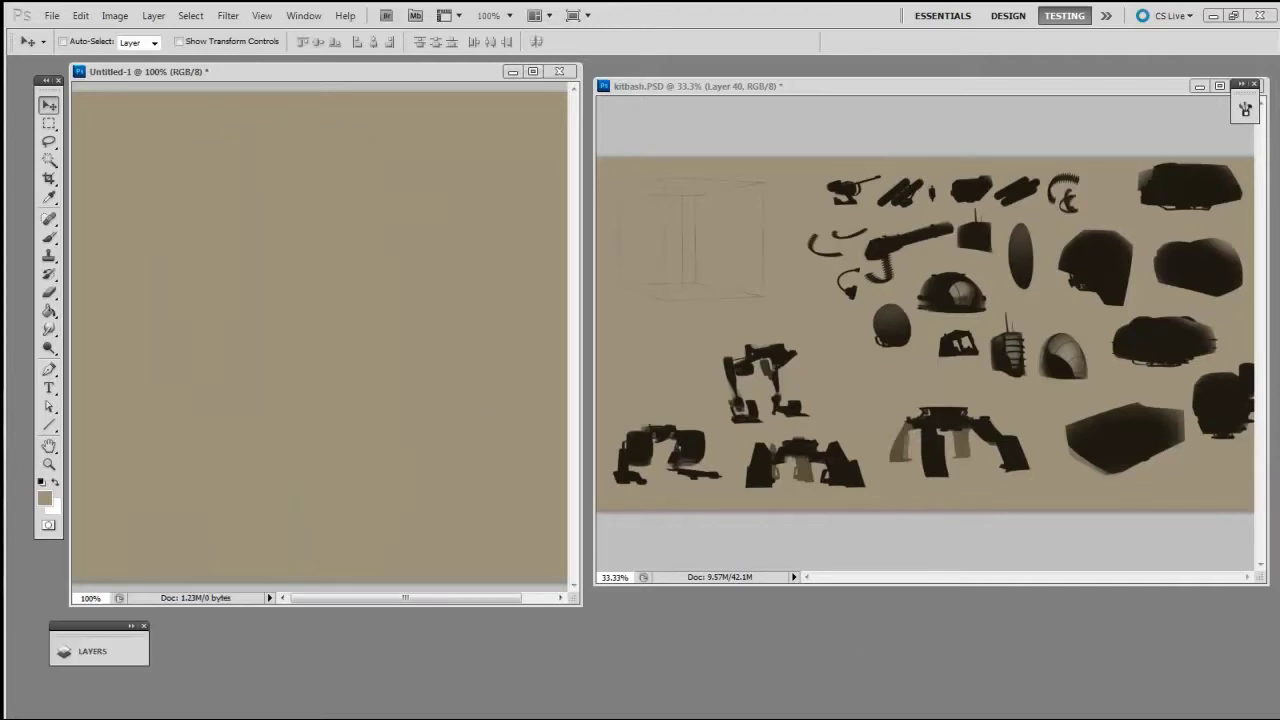
Step: Copy the two-legged base with rounded thighs into Untitled-1, scale it to about 97% width and 106% height, and rotate it 2.2°
left_click(914, 378)
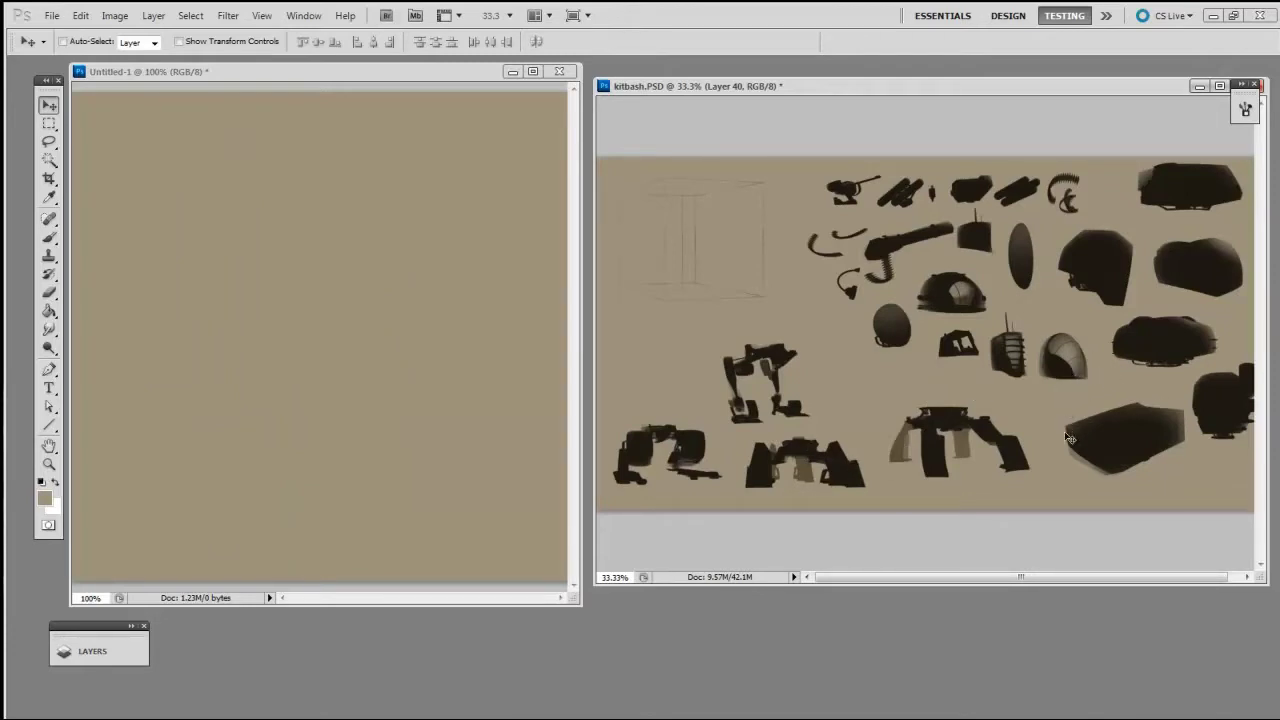
left_click_drag(1016, 456, 1018, 447)
left_click_drag(700, 450, 470, 460)
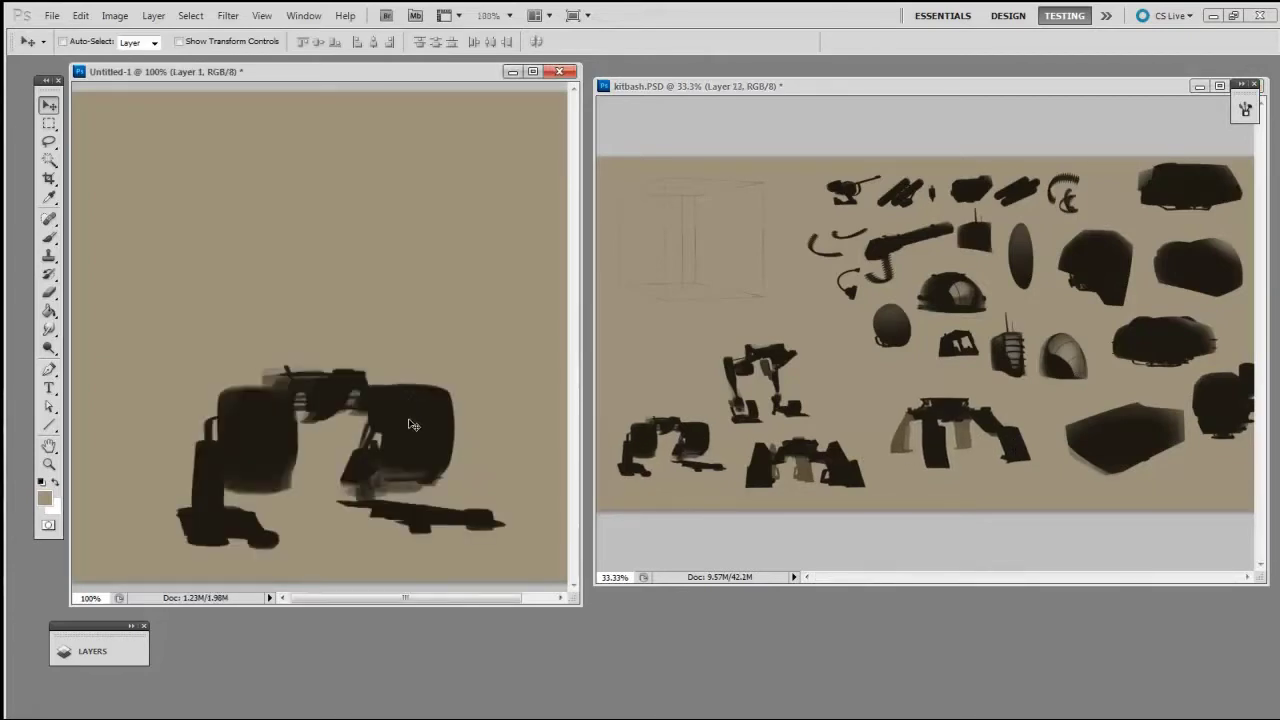
left_click_drag(411, 430, 405, 420)
key("ctrl+t")
left_click_drag(494, 290, 500, 297)
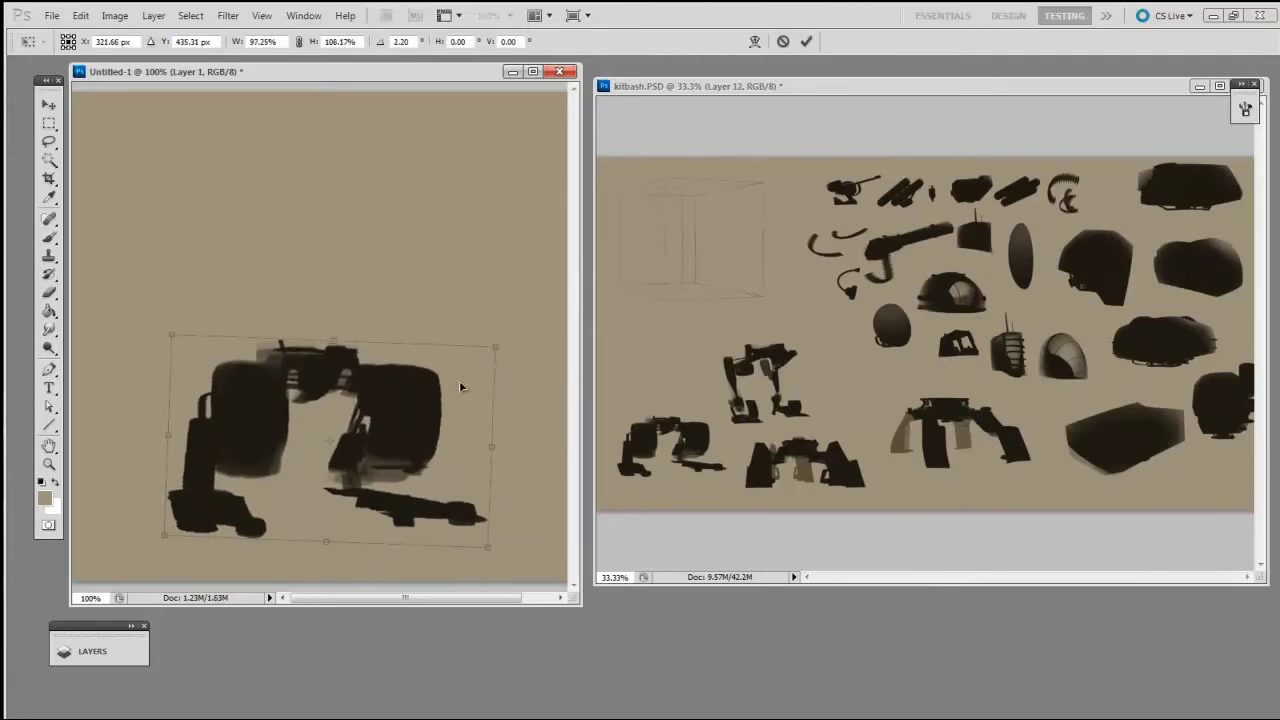
key("Return")
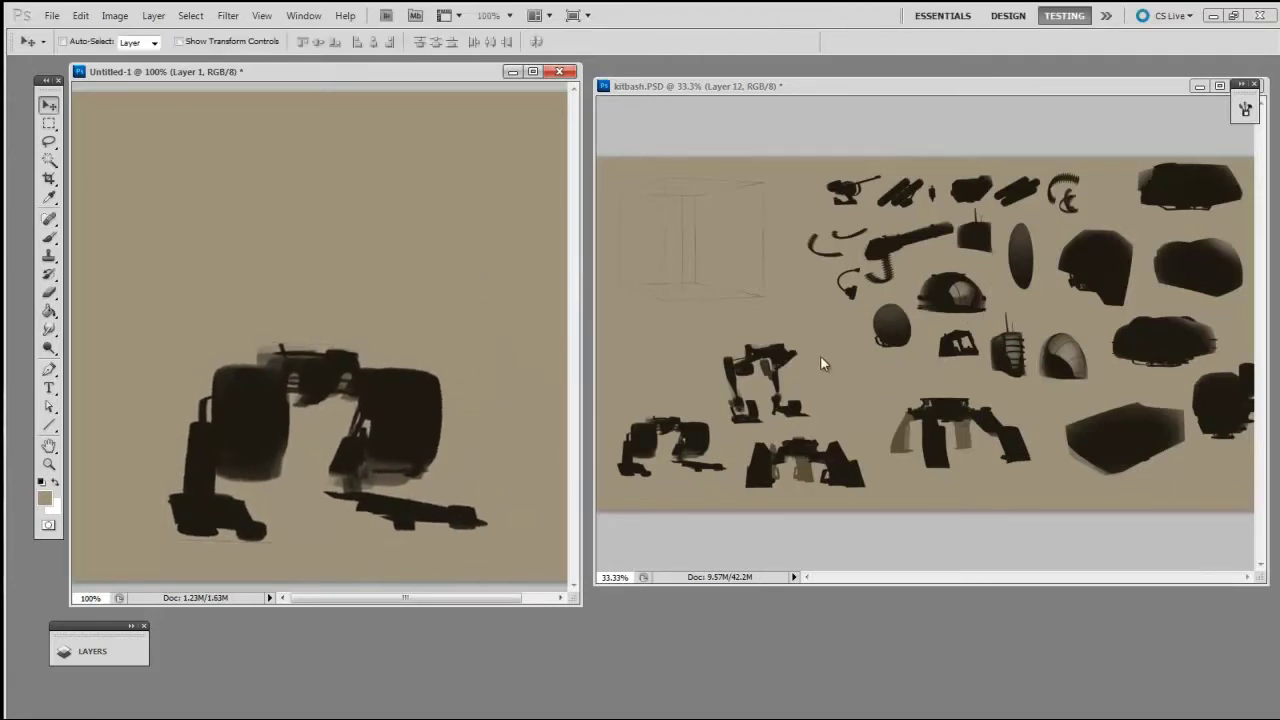
Step: Copy the helmet-shaped hull into Untitled-1, then resize it and set it on top of the legs
left_click(1105, 268)
left_click_drag(1108, 275, 314, 294)
left_click_drag(371, 326, 448, 308)
key("ctrl+t")
left_click_drag(503, 215, 472, 203)
left_click_drag(510, 145, 462, 199)
left_click_drag(505, 190, 516, 238)
left_click_drag(419, 304, 378, 300)
key("Return")
Step: Scale the helmet-shaped hull to about 96% and rotate it about 4.8°
key("ctrl+t")
left_click_drag(470, 228, 421, 265)
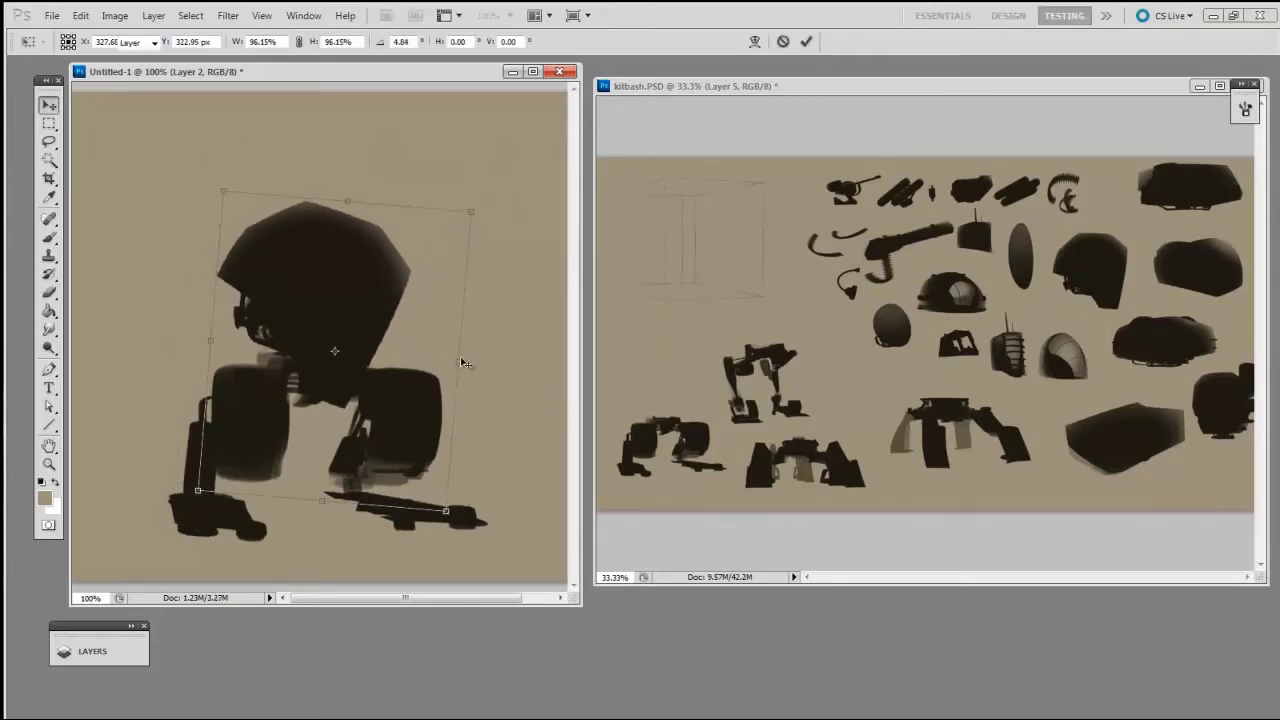
key("Return")
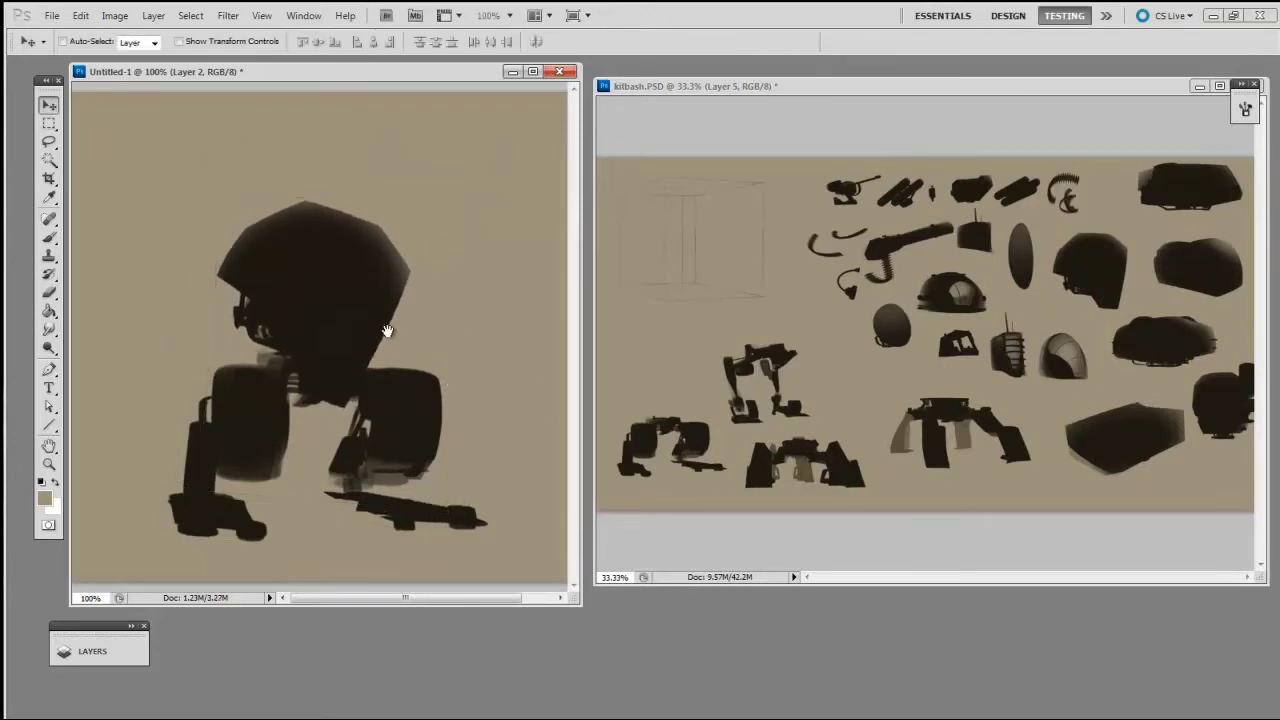
Step: Copy the dome cockpit onto the top of the hull and scale it down to fit
left_click(975, 354)
left_click(967, 296, "ctrl")
left_click_drag(967, 296, 330, 250)
key("ctrl+t")
left_click_drag(304, 188, 357, 234)
key("Return")
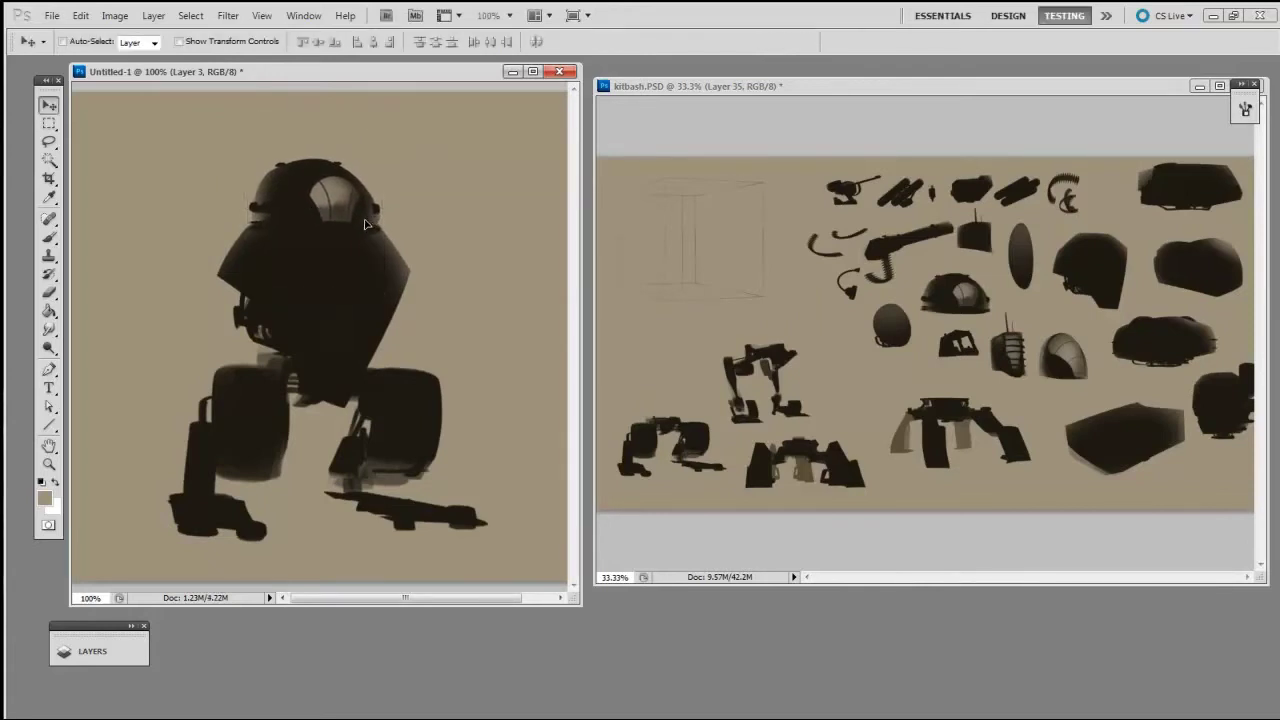
Step: Copy the egg-shaped pod into Untitled-1 and transform it to fit as the mech's left shoulder
left_click(993, 348)
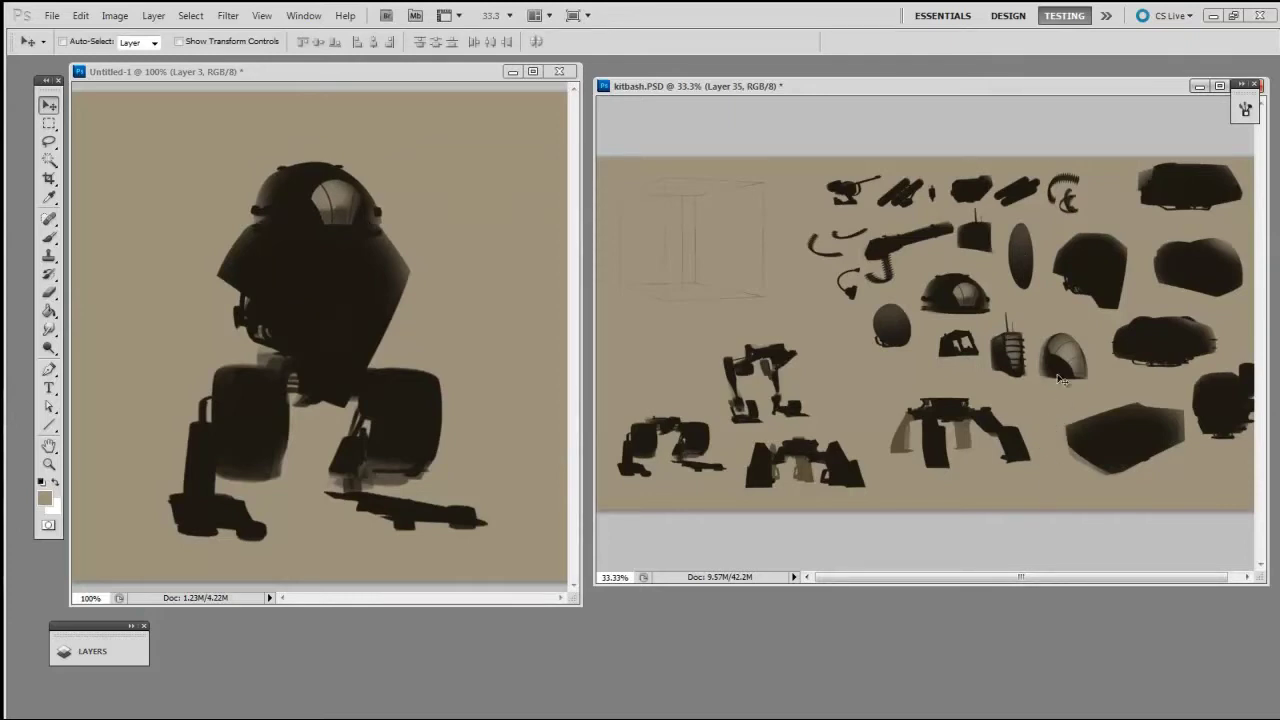
left_click_drag(903, 344, 452, 298)
key("ctrl+t")
left_click_drag(444, 172, 426, 200)
left_click_drag(398, 233, 360, 260)
key("Return")
Step: Duplicate the shoulder pod and transform the copy to fit the mech's right side
key("ctrl+t")
left_click_drag(422, 198, 421, 211)
left_click_drag(382, 254, 417, 256)
left_click_drag(474, 219, 477, 225)
key("Return")
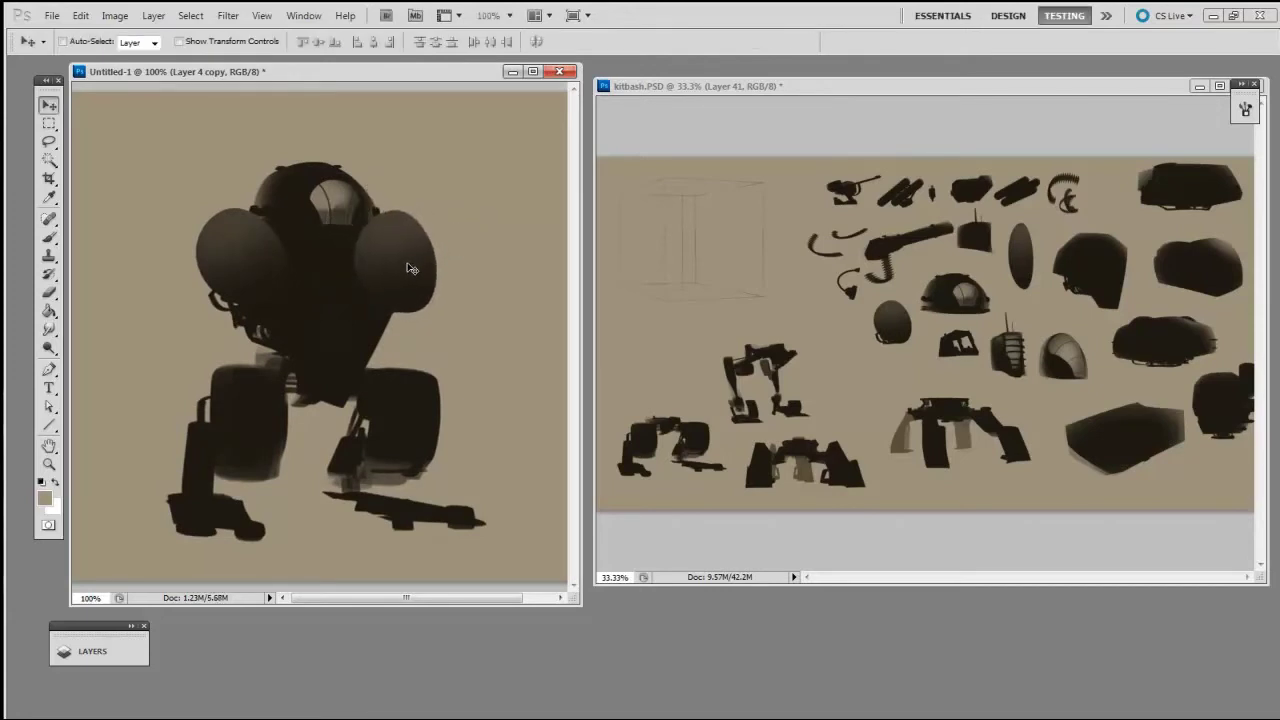
Step: Nudge the right shoulder pod and erase its inner edge where it overlaps the hull
left_click_drag(419, 270, 422, 268)
key("e")
right_click(381, 294)
key("Return")
left_click_drag(364, 240, 369, 287)
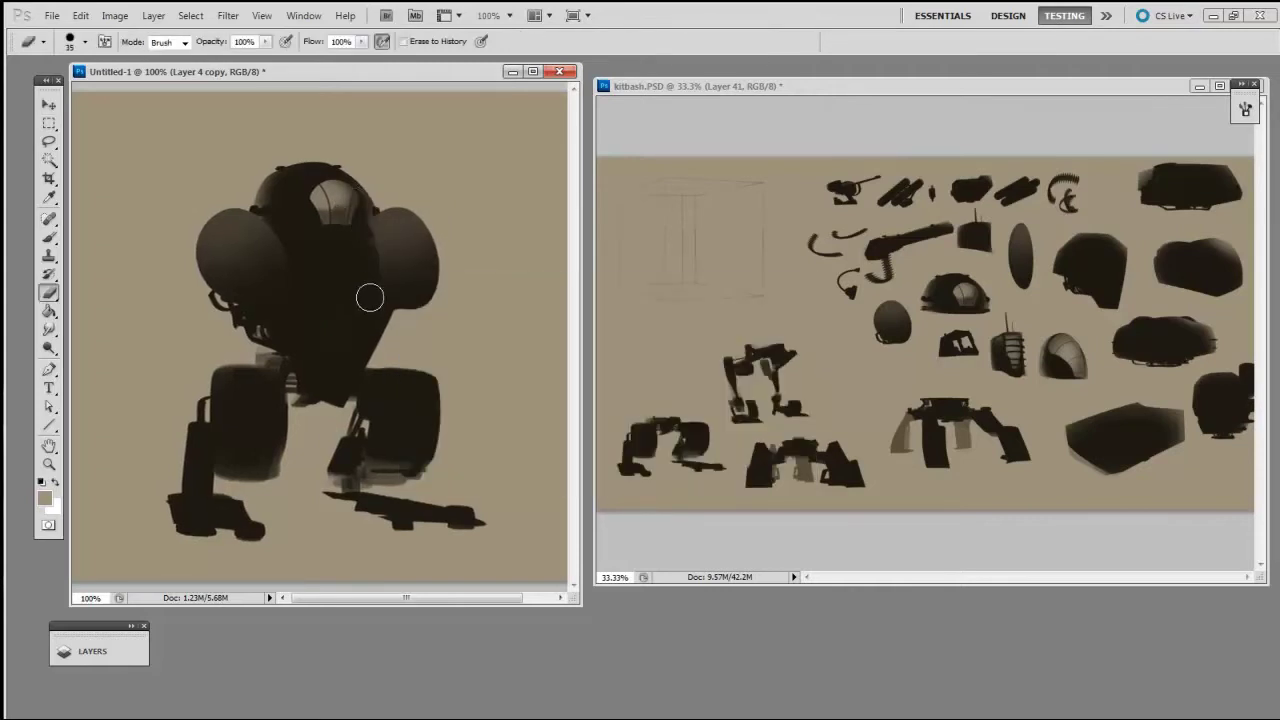
Step: Rotate the right shoulder pod about -8.7° and tuck it closer to the hull
key("v")
left_click_drag(462, 298, 476, 309)
key("ctrl+t")
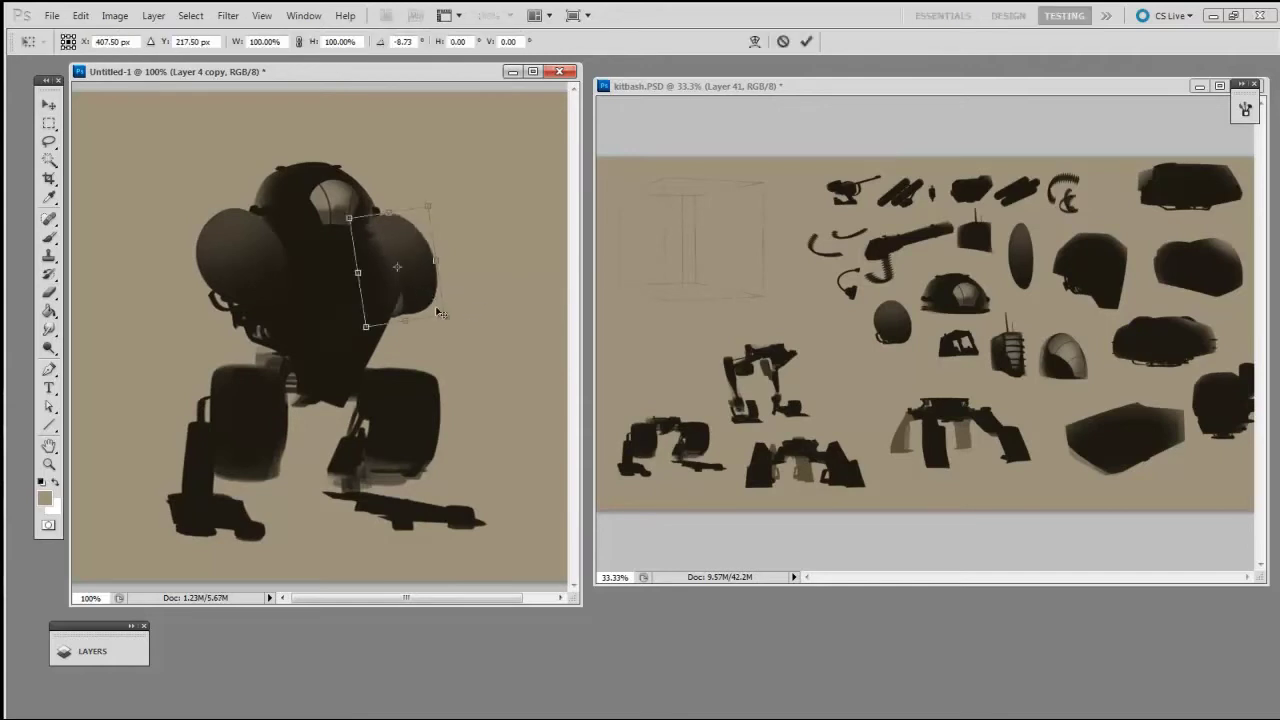
key("Return")
Step: Set the Eraser brush size to 19 pixels
key("e")
right_click(395, 282)
key("Escape")
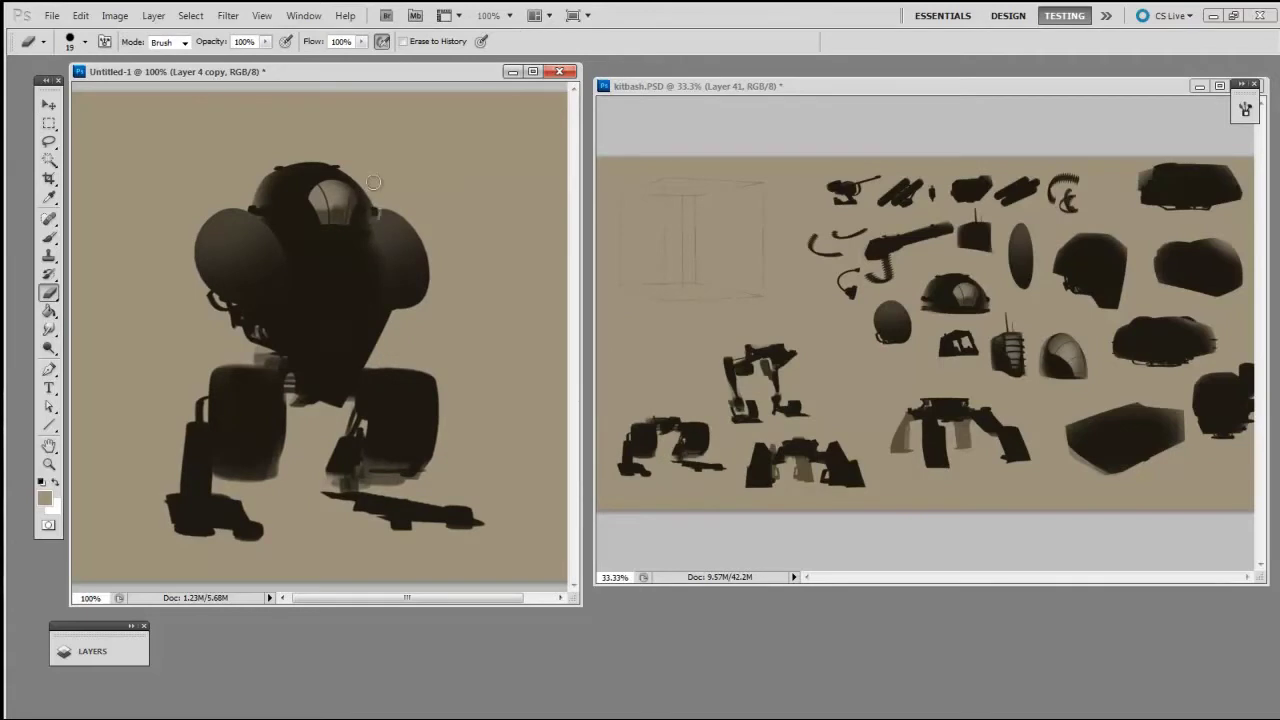
key("v")
Step: Copy the ribbed curved belt beside the left shoulder pod, rotate it about -71° and scale it to about 77% width and 97% height
left_click(898, 400)
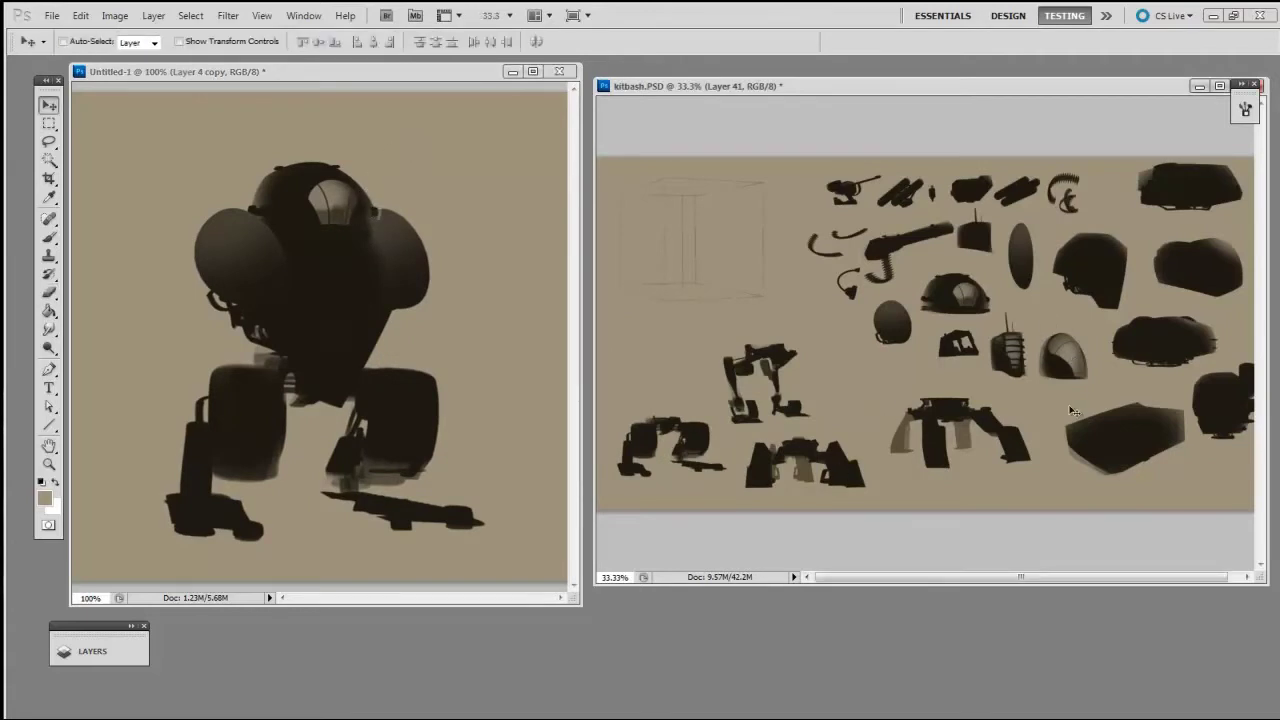
left_click(1069, 182, "ctrl")
left_click_drag(1069, 182, 226, 258)
key("ctrl+t")
left_click_drag(306, 298, 316, 173)
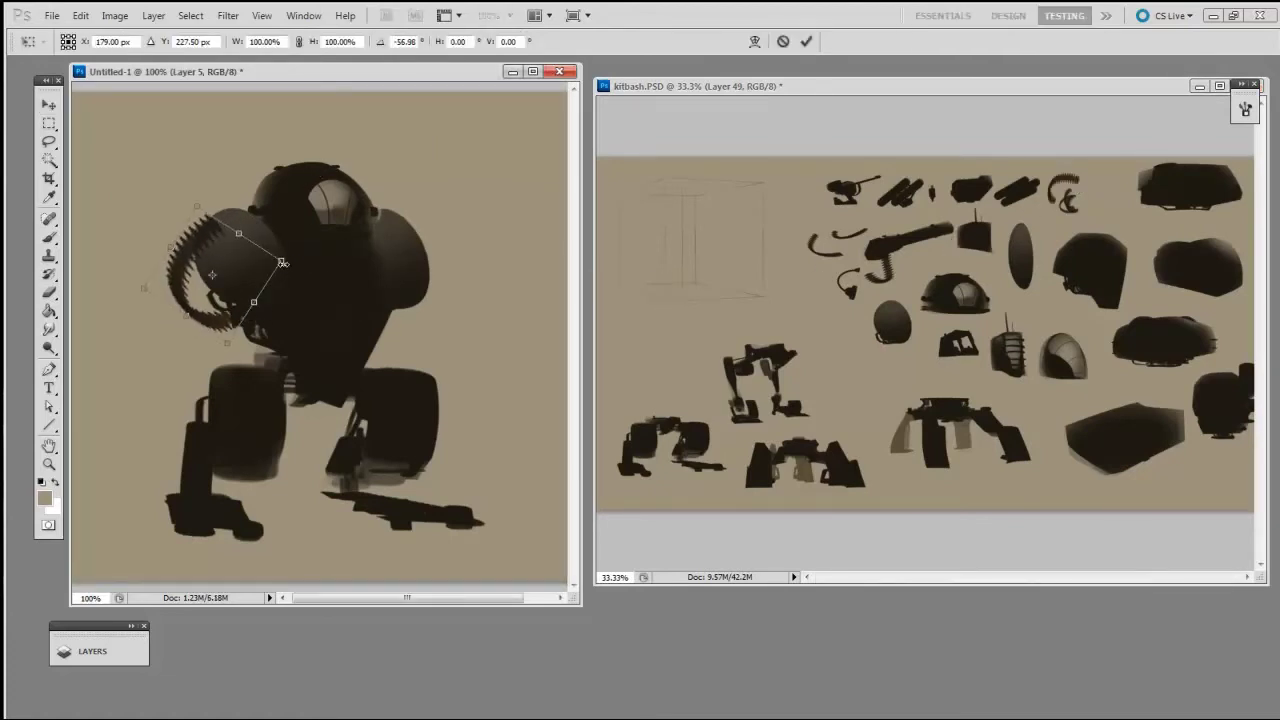
left_click_drag(282, 263, 246, 289)
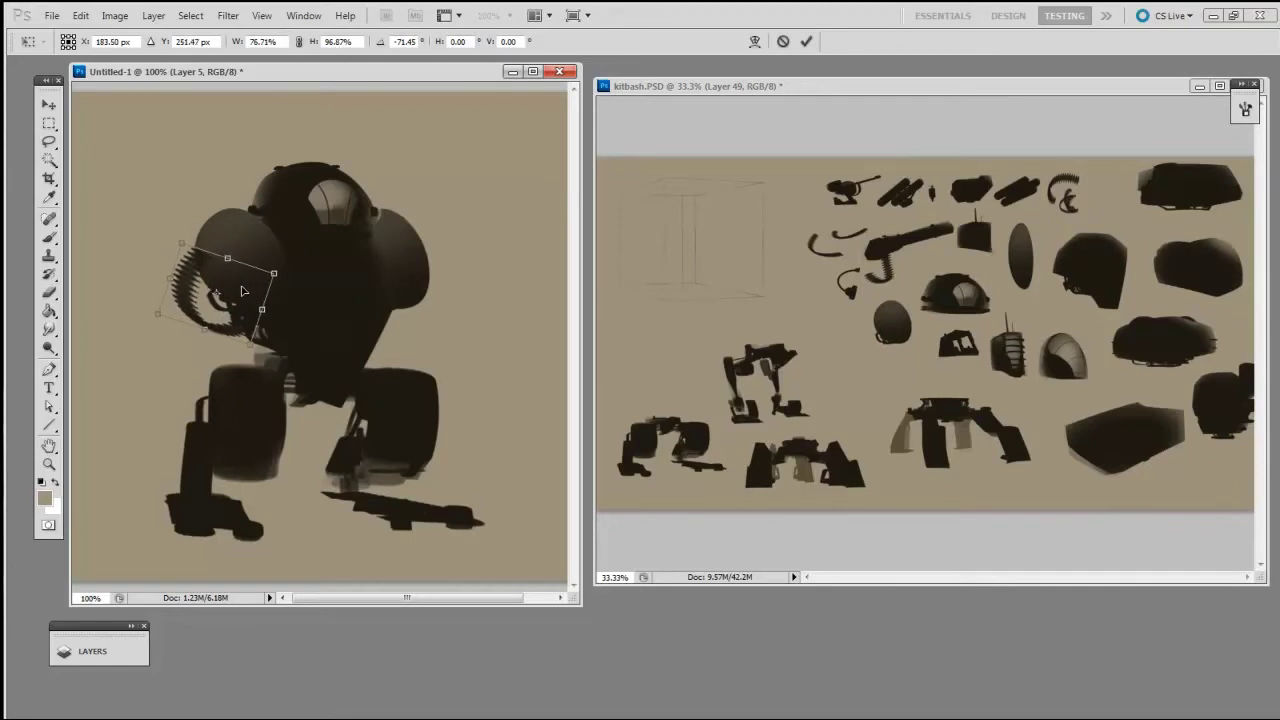
key("Return")
Step: Copy the long cannon onto the right shoulder pod, scale it to about 53% and rotate it about 7.7°
left_click(749, 374)
left_click_drag(919, 253, 533, 213)
key("ctrl+t")
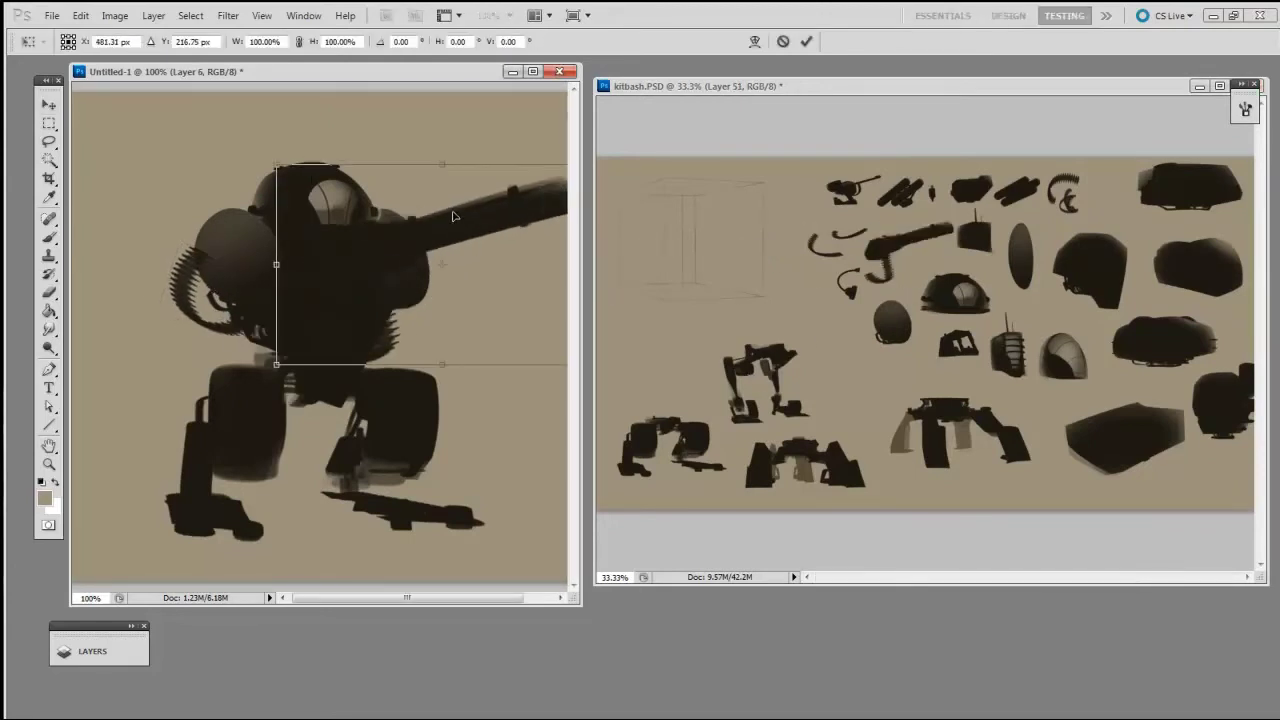
left_click_drag(541, 160, 495, 261)
left_click_drag(519, 376, 507, 384)
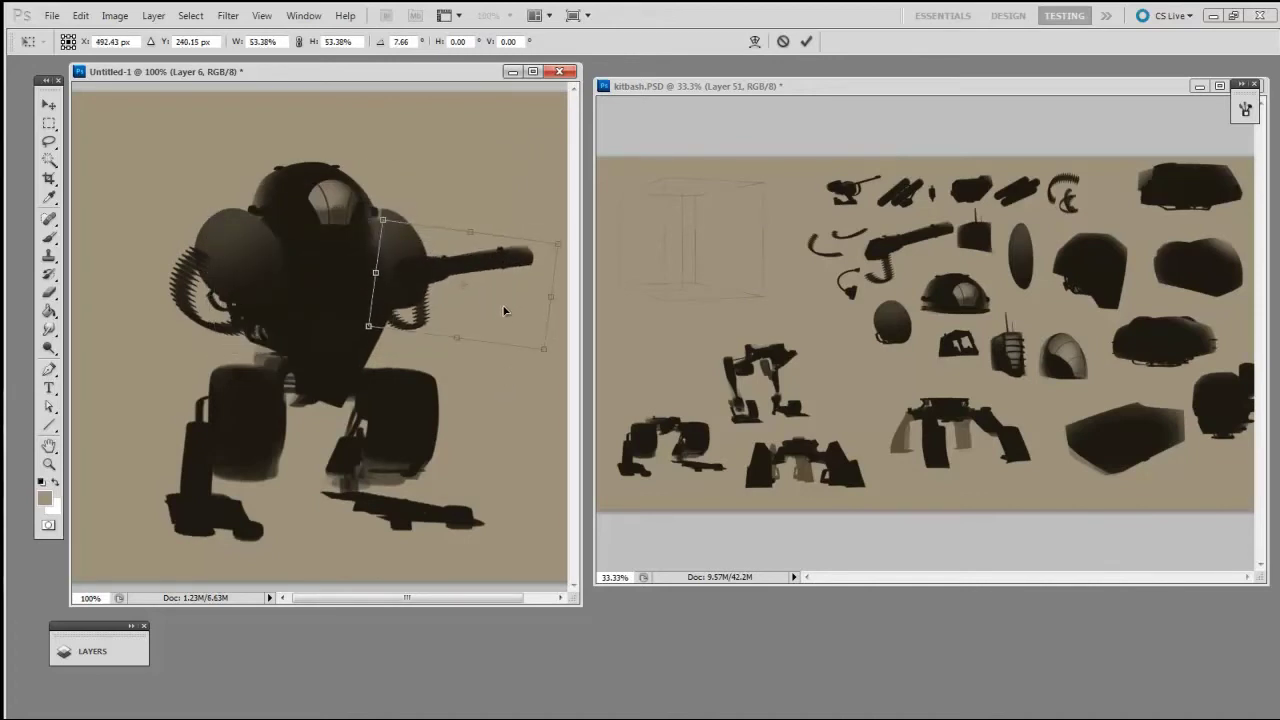
key("Return")
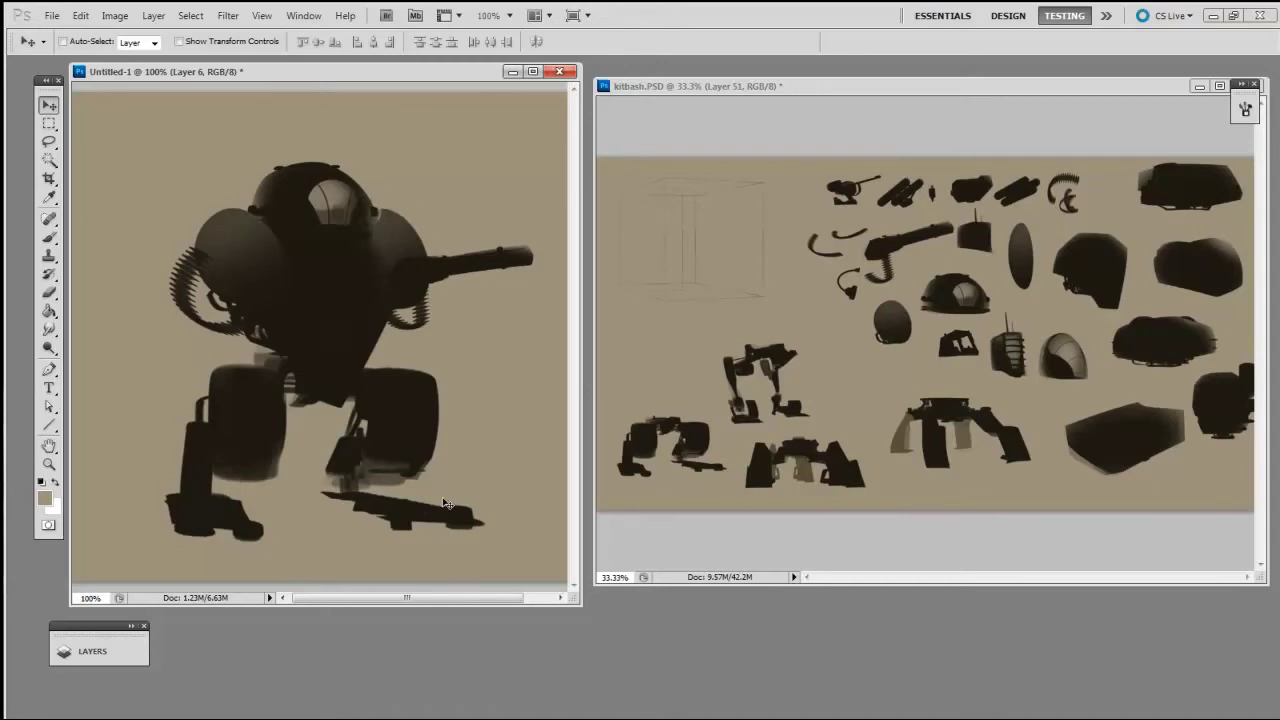